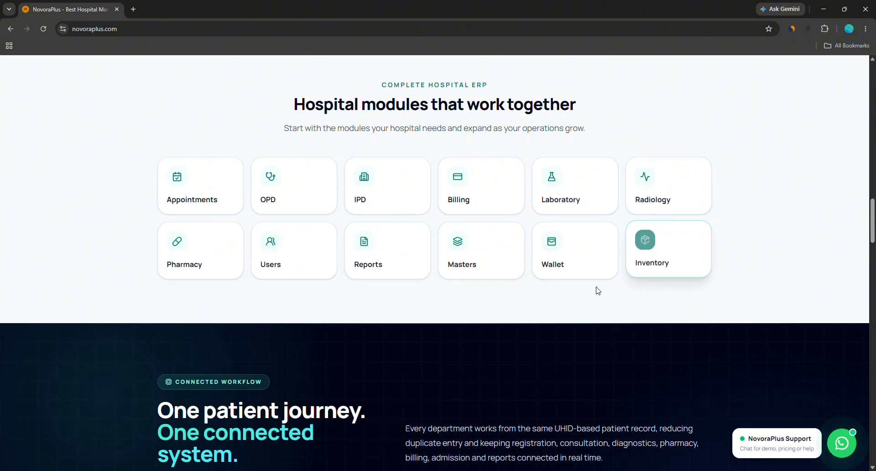
Sign in to Novora HMS as the hospital with the prefilled credentials and save them in the browser
scroll(426, 315, "down", 5)
scroll(332, 308, "down", 12)
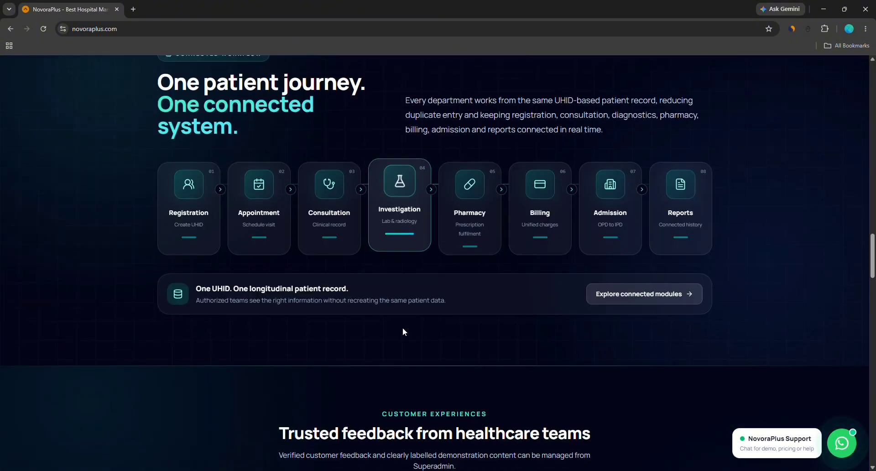
scroll(393, 315, "down", 6)
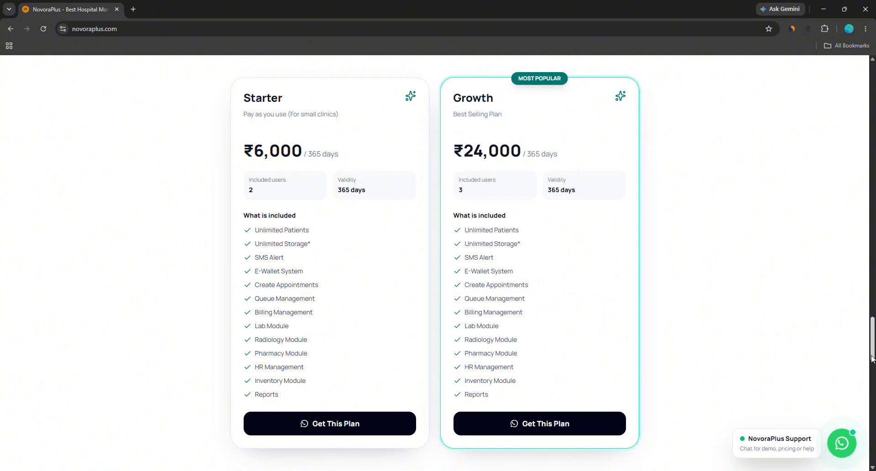
left_click_drag(872, 329, 874, 57)
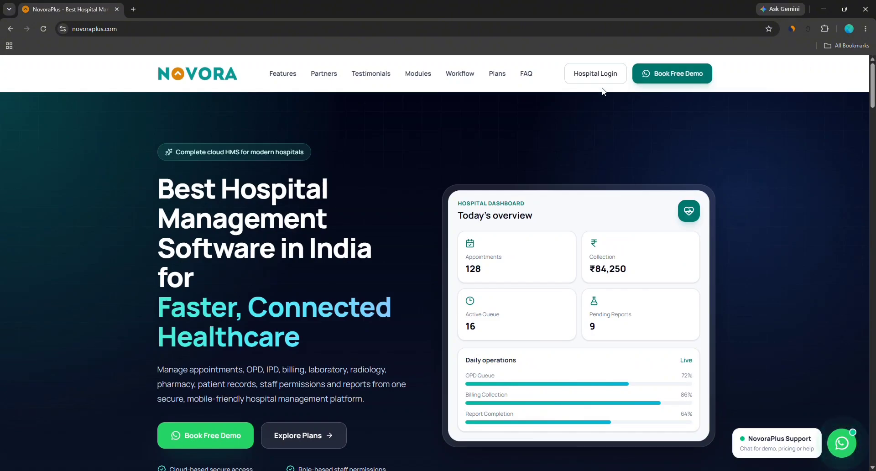
left_click(596, 73)
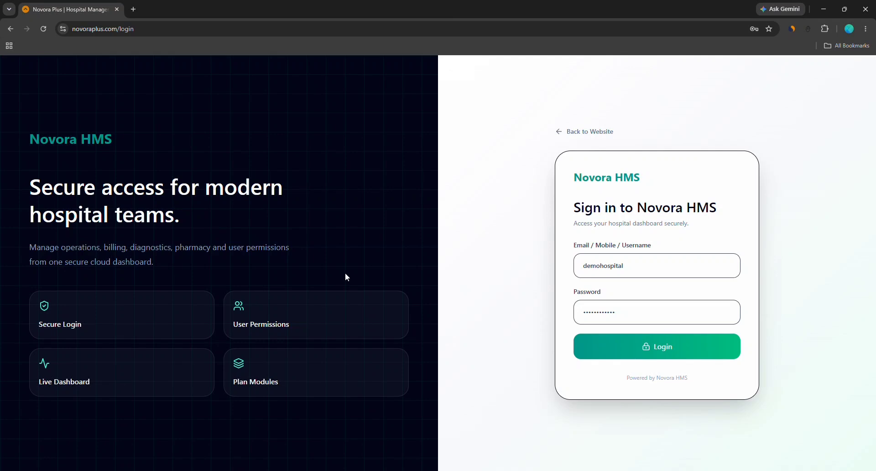
left_click(598, 350)
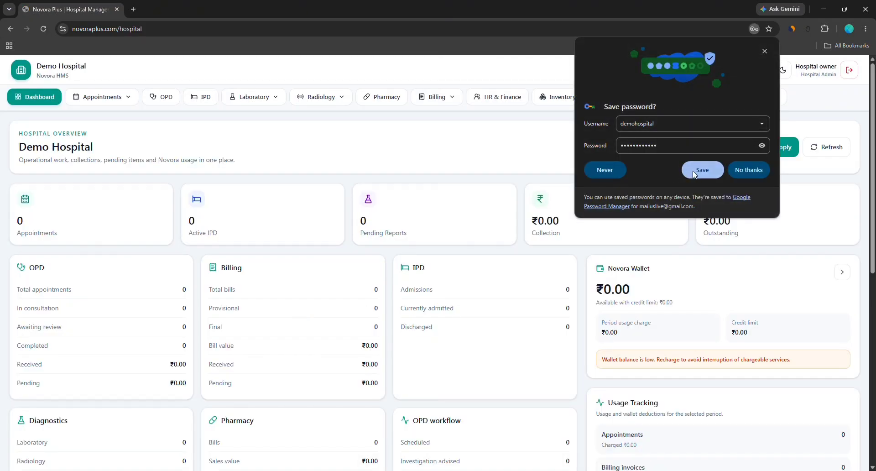
left_click(692, 171)
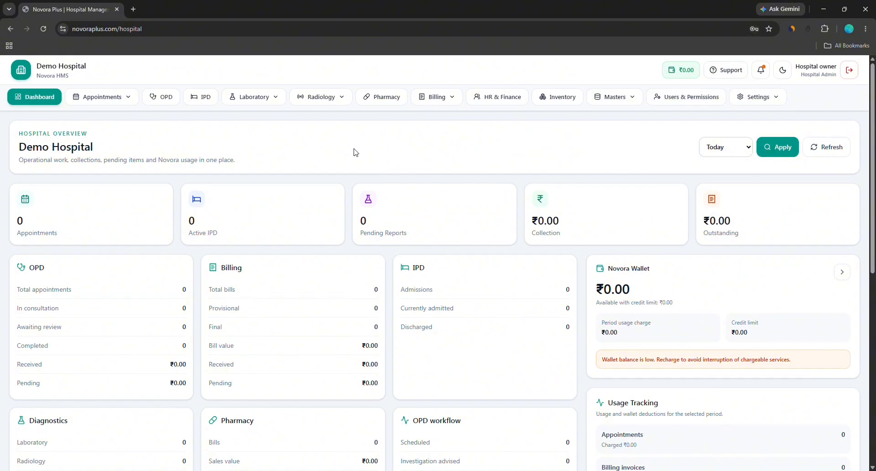
Scroll through the Demo Hospital overview to review its zero OPD, billing and usage figures
scroll(658, 330, "down", 5)
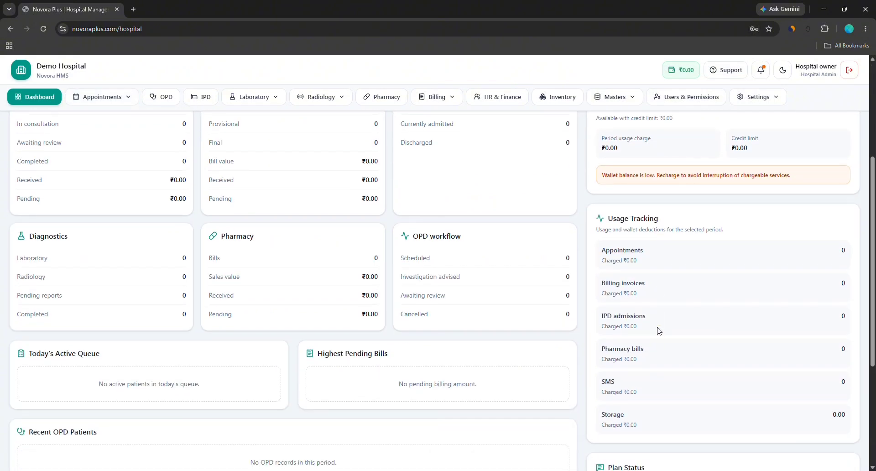
scroll(658, 330, "up", 2)
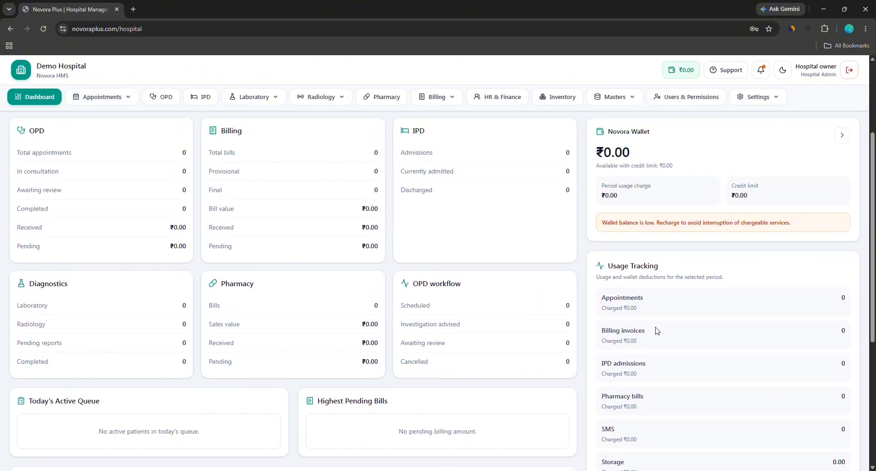
scroll(658, 330, "down", 1)
scroll(491, 307, "down", 3)
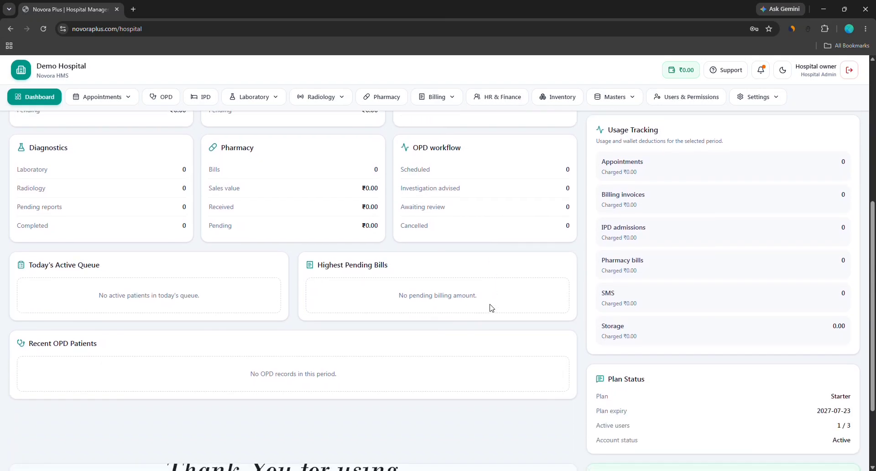
scroll(491, 308, "up", 2)
scroll(492, 308, "up", 4)
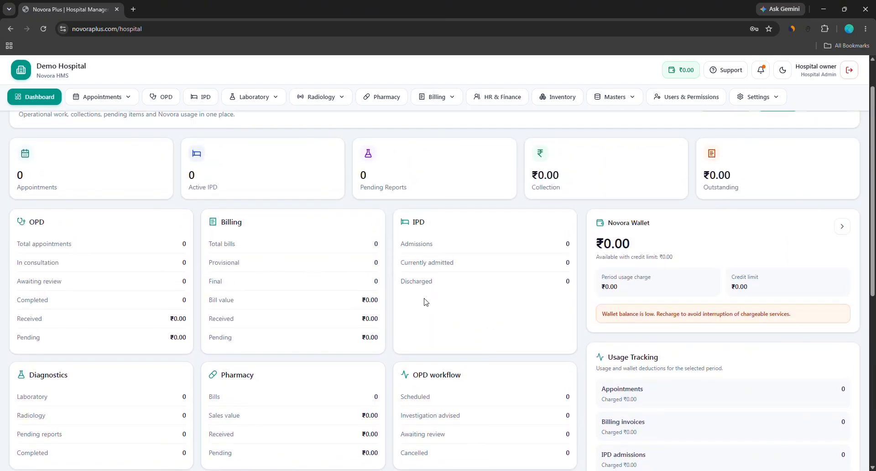
scroll(537, 353, "down", 6)
scroll(537, 353, "down", 1)
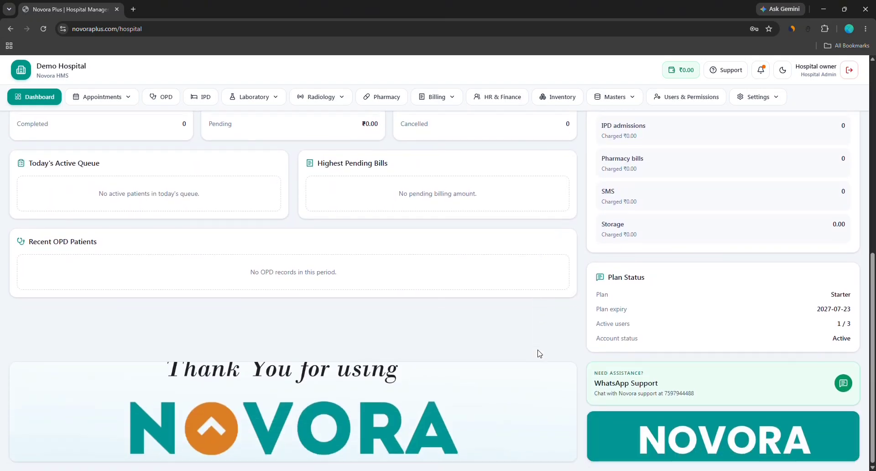
scroll(538, 354, "up", 3)
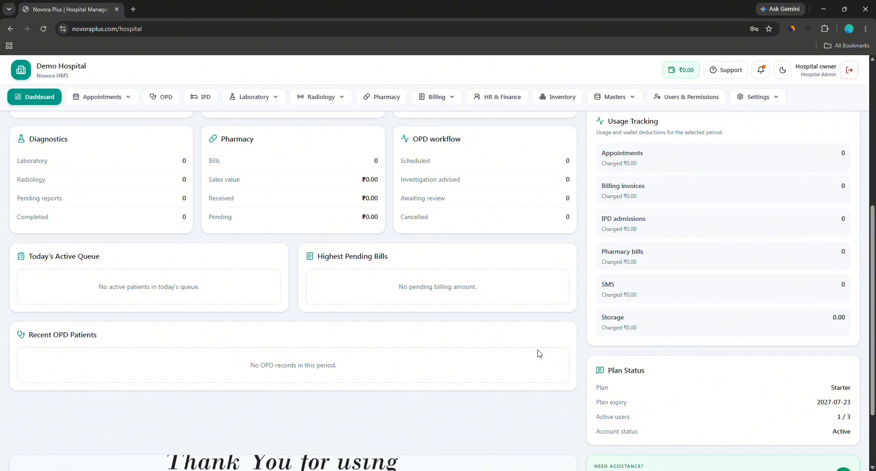
scroll(538, 353, "up", 6)
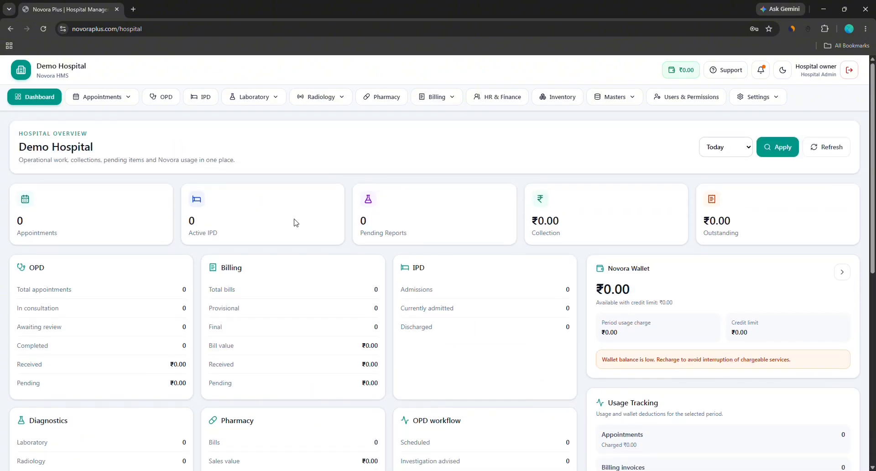
Check the date range choices, keeping Today, and the appointment options without changing them
left_click(725, 147)
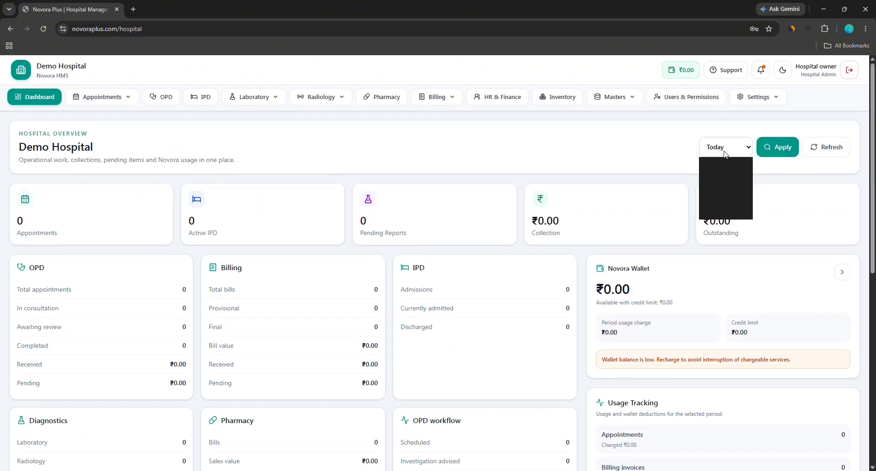
left_click(590, 168)
left_click(98, 97)
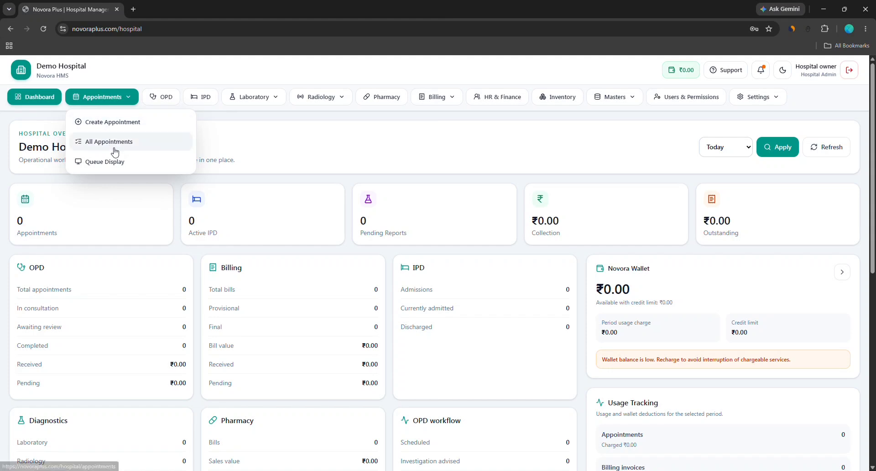
left_click(118, 121)
Add 'General Medicine' as a new department under Masters > Departments
left_click(608, 96)
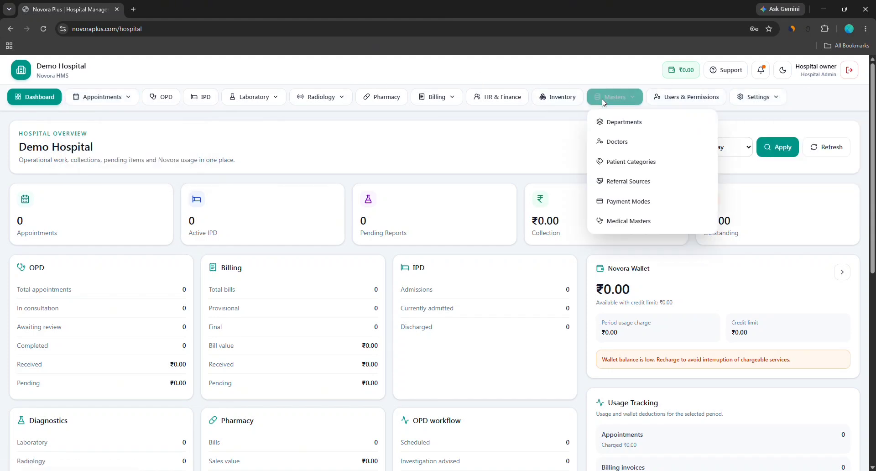
left_click(611, 122)
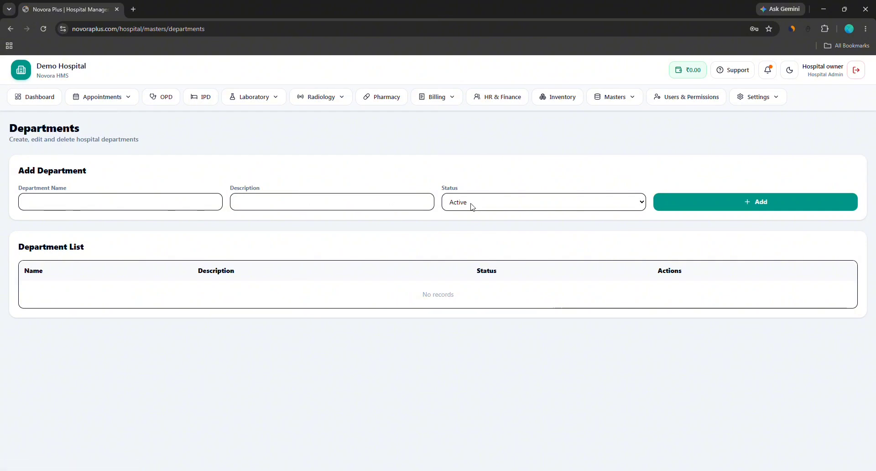
left_click(159, 206)
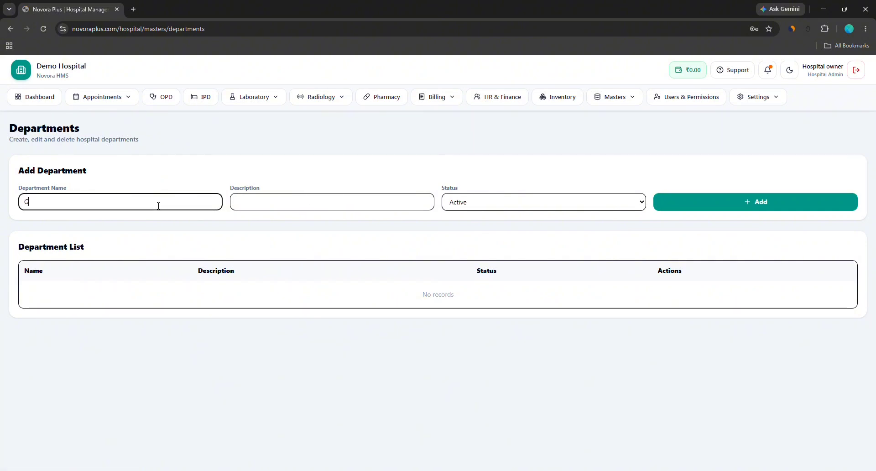
type("General Medicine")
left_click(731, 209)
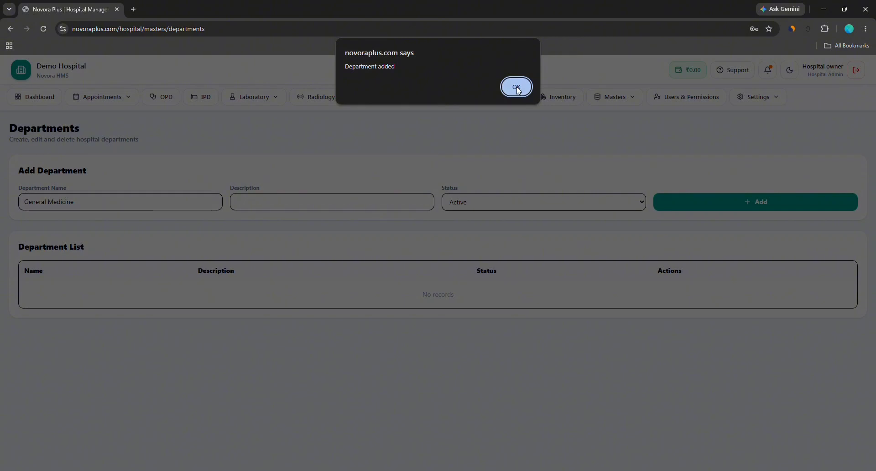
left_click(518, 87)
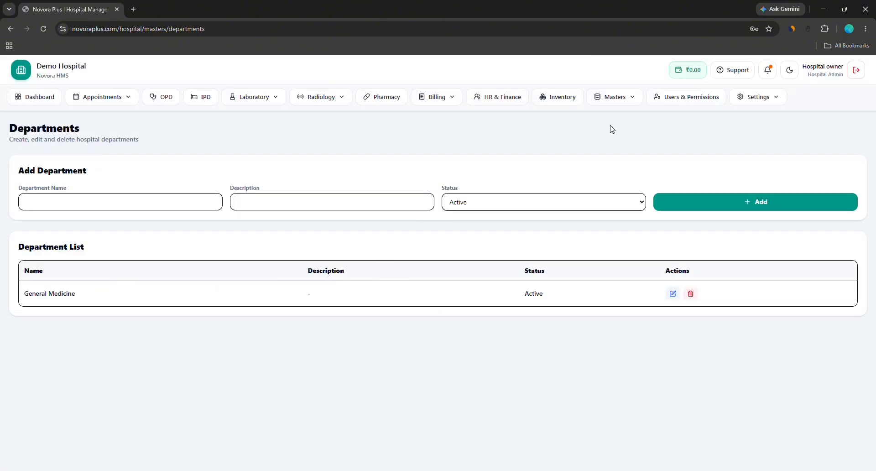
left_click(614, 96)
Start a General Medicine doctor with the doctor's name, mobile number and MBBS MD Medicine qualification
left_click(614, 141)
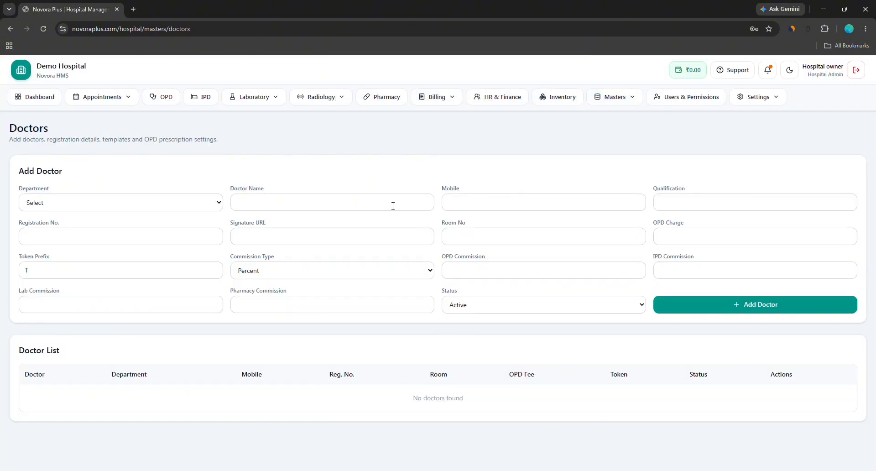
left_click(138, 206)
left_click(137, 230)
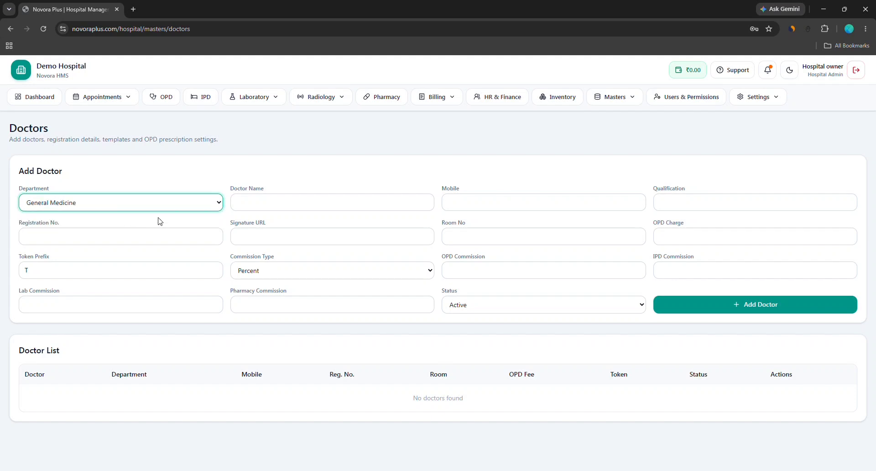
left_click(252, 203)
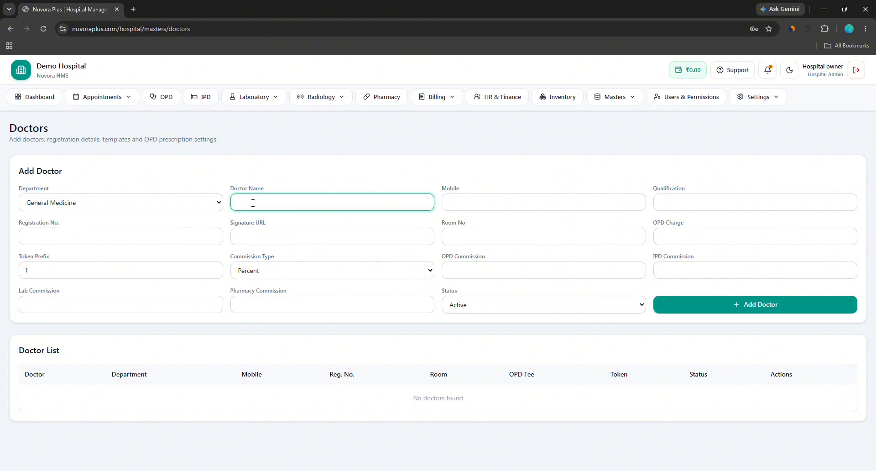
key("Tab")
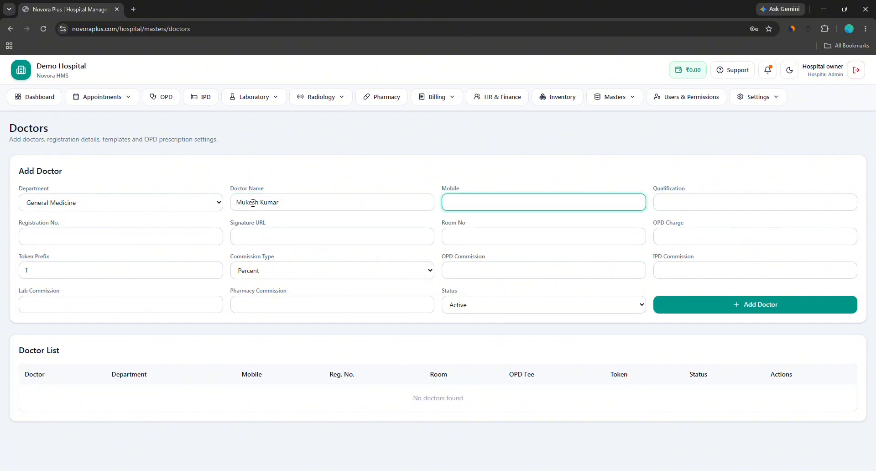
key("Tab")
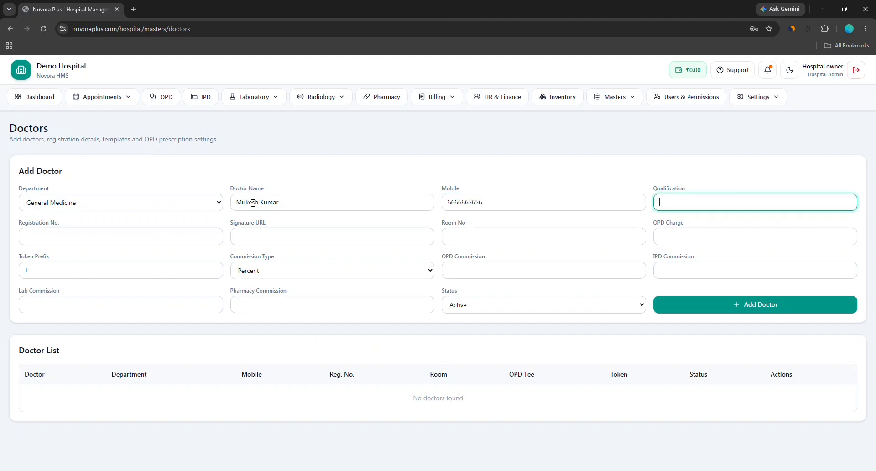
type("MBBS M<")
type(" Medicine")
Enter the registration number, room 5 and a ₹200 OPD charge, then add the doctor
key("Tab")
type("56556")
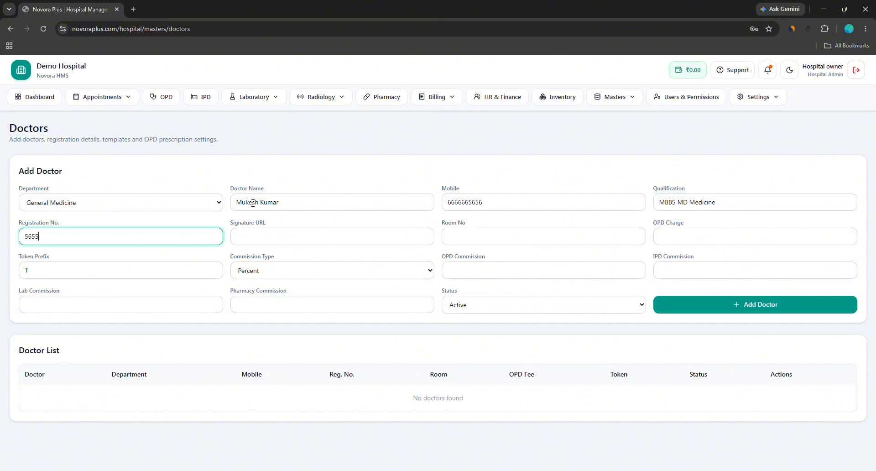
key("Tab")
key("Tab")
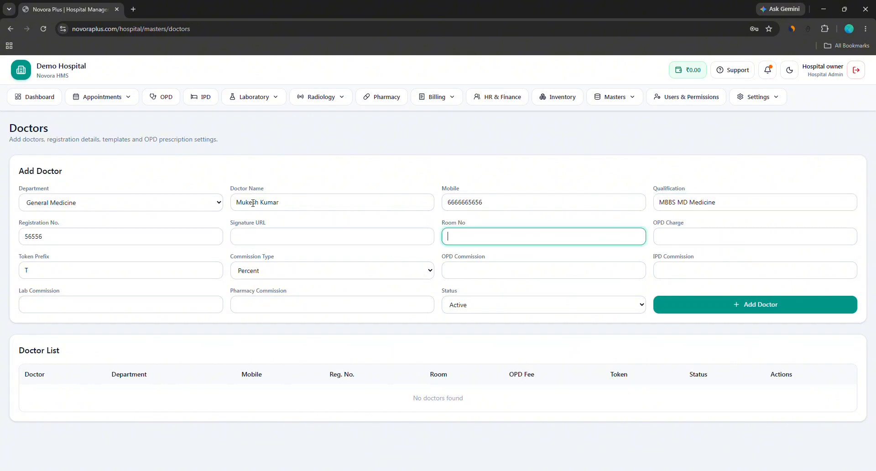
key("Tab")
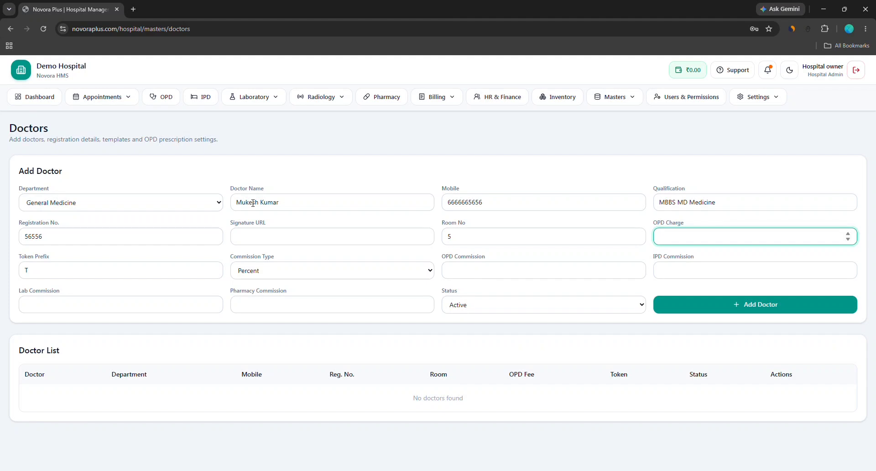
type("200")
left_click(691, 303)
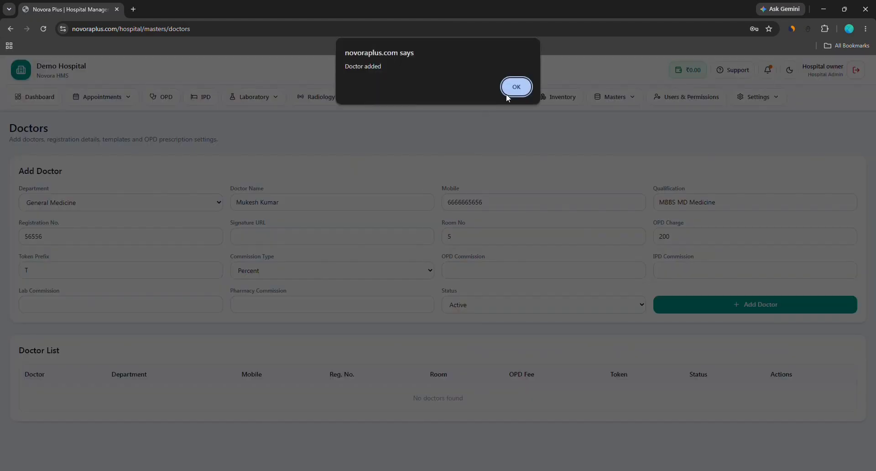
left_click(516, 87)
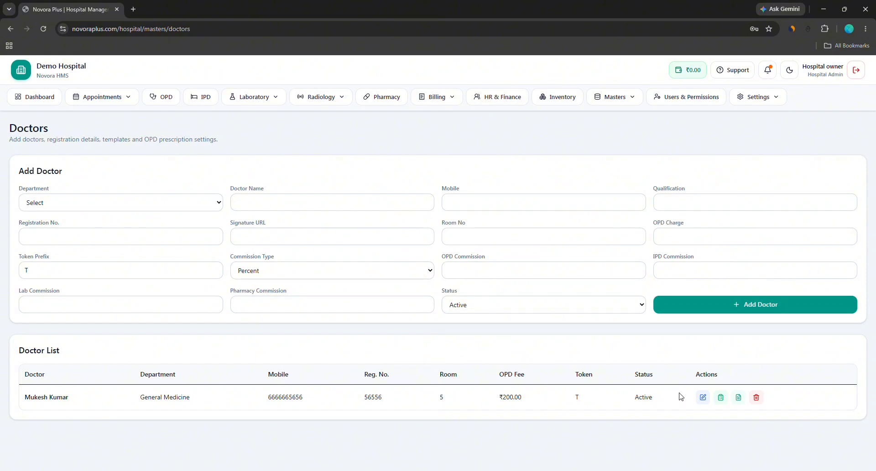
Save a 'Fever' advice template for the doctor with the advice 'Take rest'
left_click(720, 398)
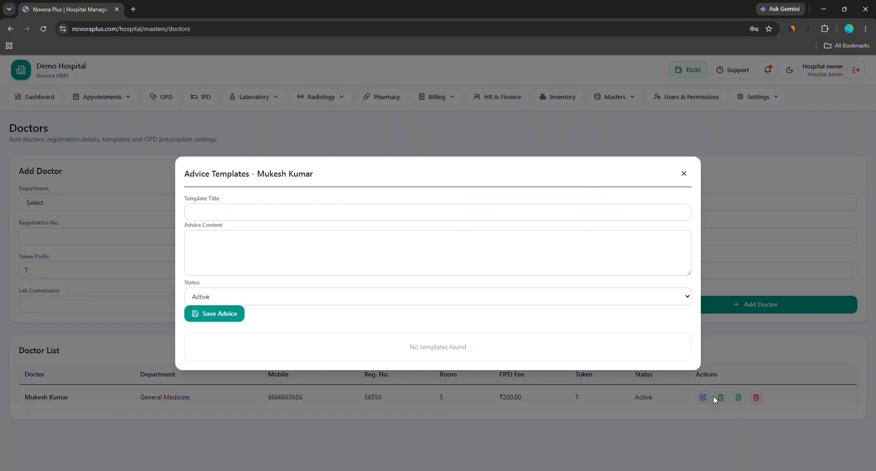
left_click(234, 217)
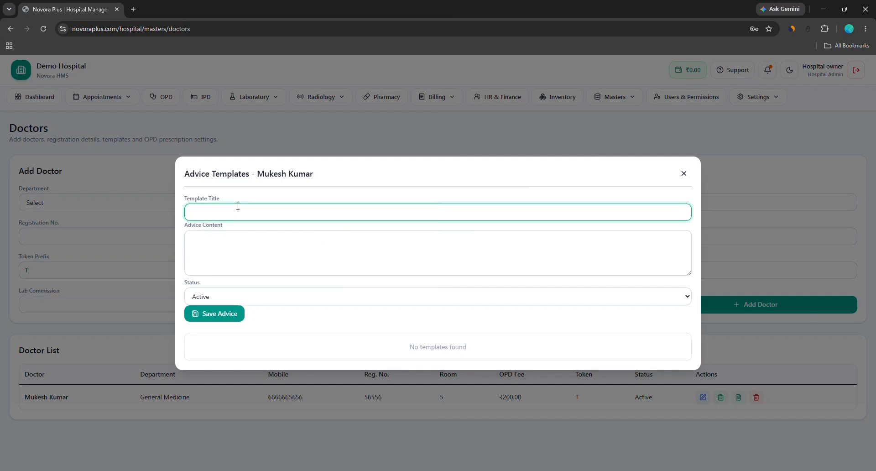
type("Fever")
key("Tab")
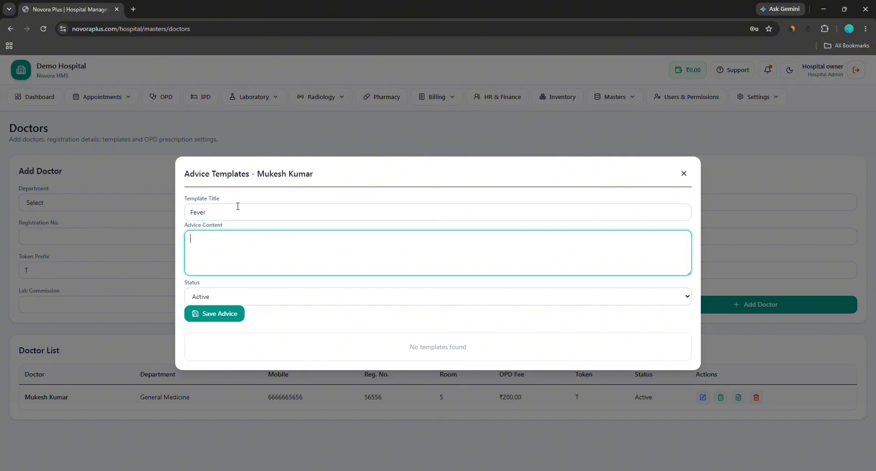
type("Taske")
key("ctrl+a")
type("Take rest")
key("Return")
type("Eat we")
left_click(219, 313)
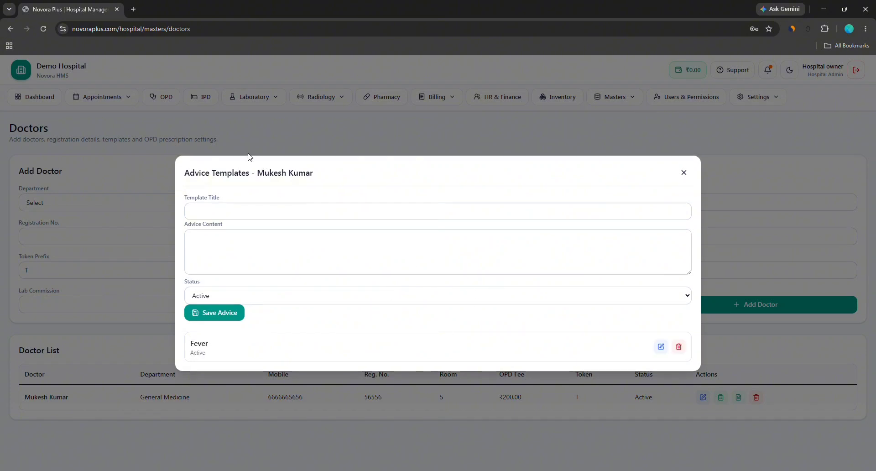
left_click(683, 172)
Look at the doctor's prescription templates and close them without adding one
left_click(738, 396)
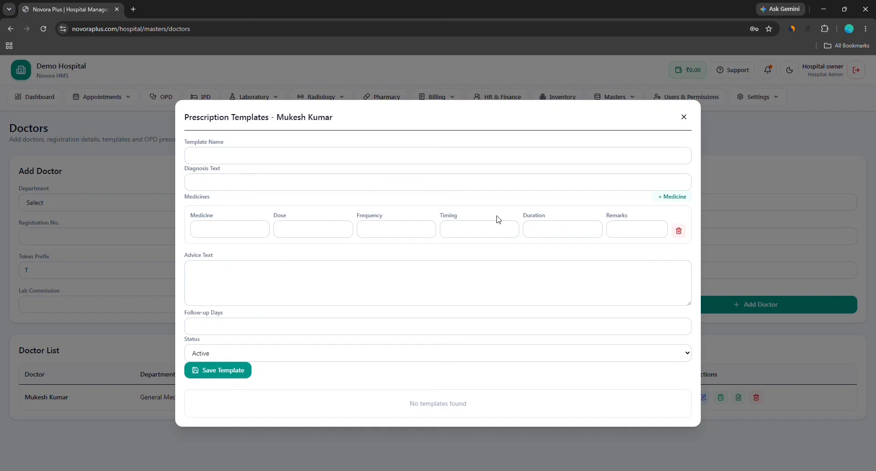
left_click(684, 118)
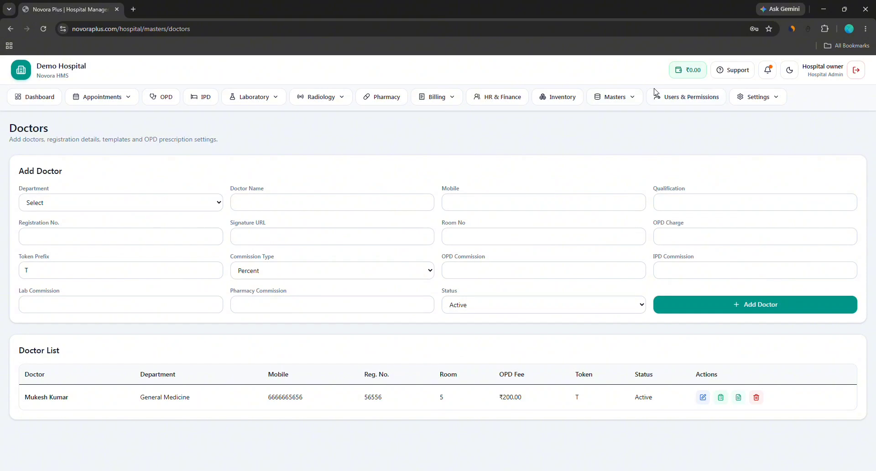
left_click(615, 97)
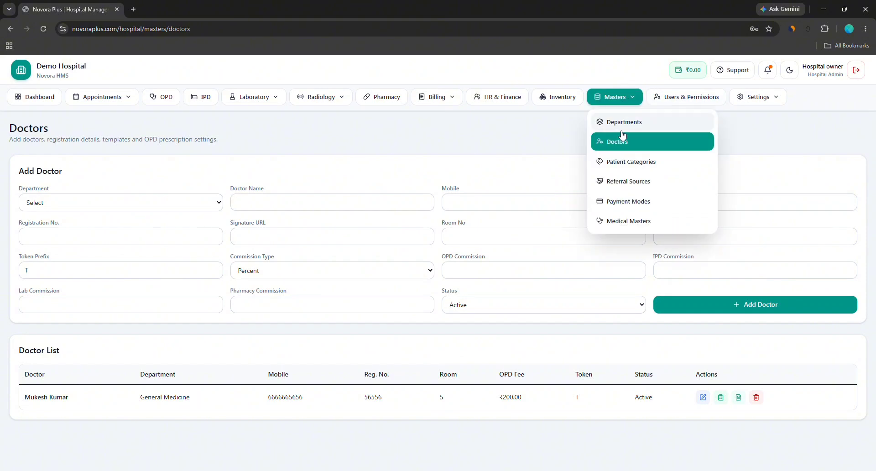
Add a 'General' patient category with a 0 percent discount
left_click(623, 164)
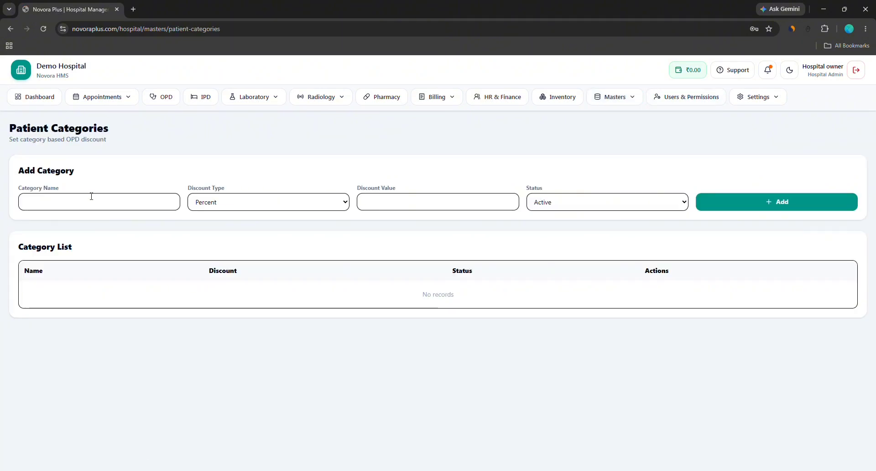
left_click(71, 202)
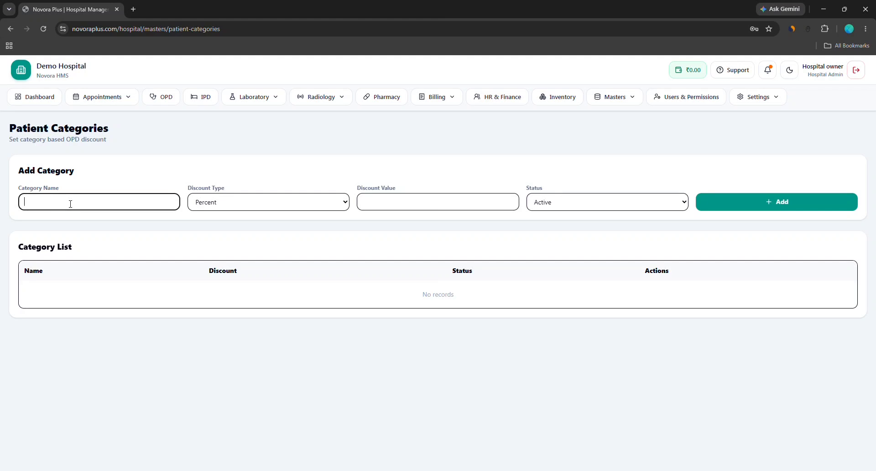
type("General")
left_click(220, 203)
left_click(221, 203)
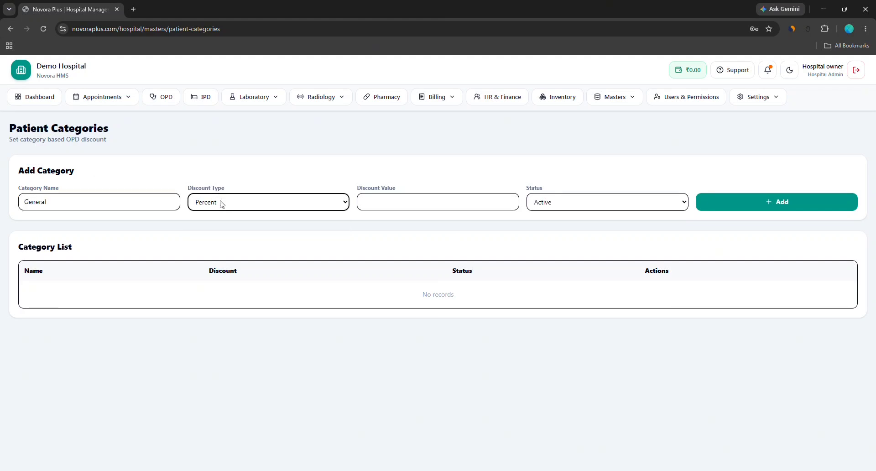
left_click(483, 204)
type("0")
left_click(707, 202)
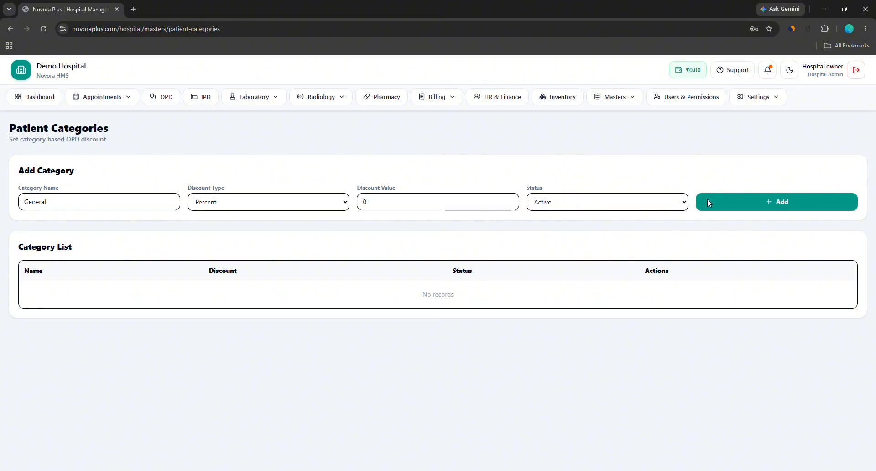
left_click(516, 86)
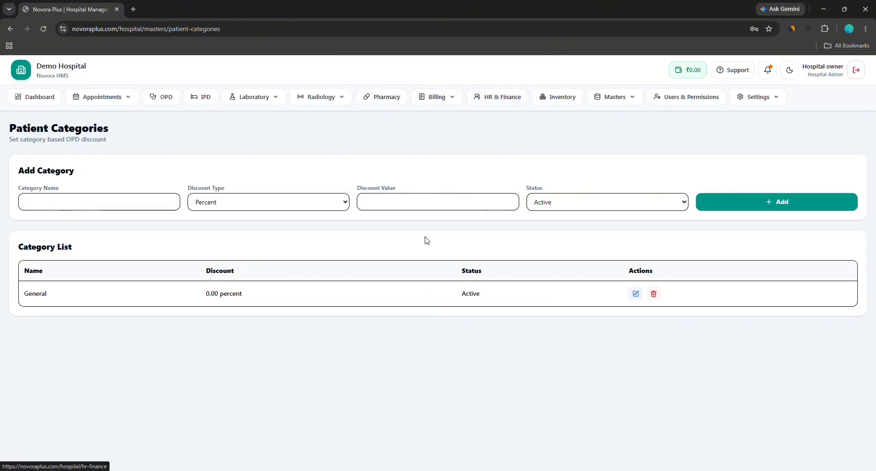
Add a 'MAA Yojana' patient category with a 100 percent discount
left_click(69, 200)
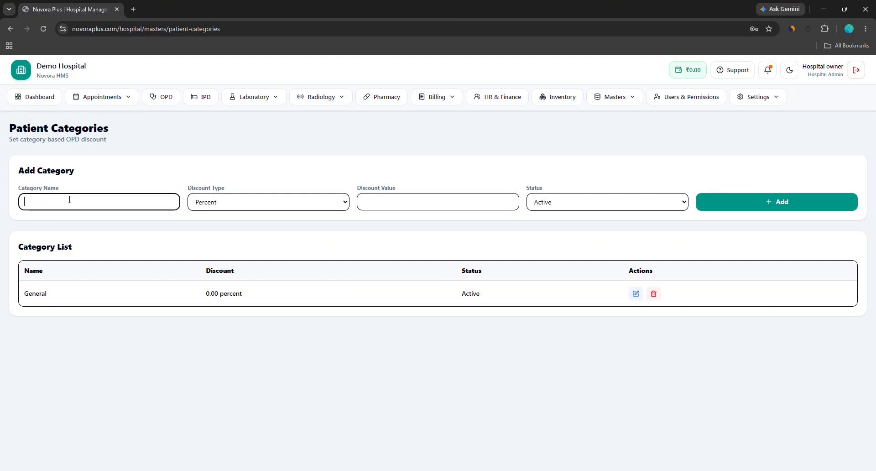
type("MAA Yojana")
left_click(216, 206)
left_click(225, 199)
left_click(366, 193)
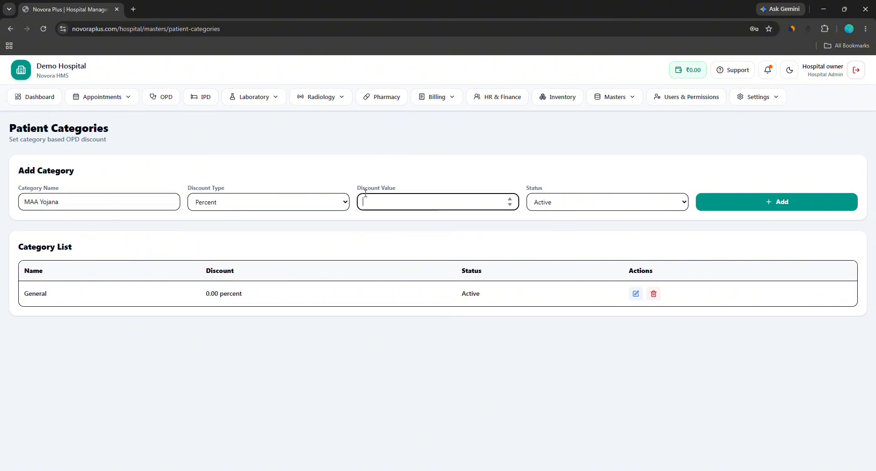
type("100")
left_click(721, 192)
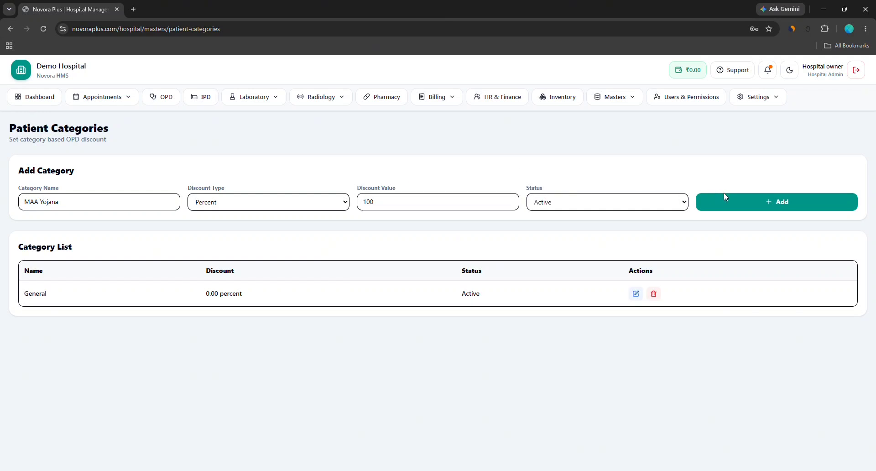
left_click(788, 204)
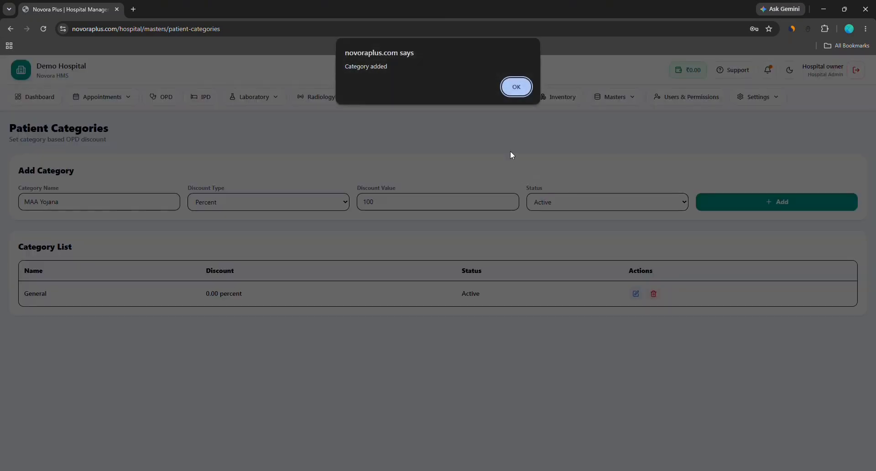
left_click(516, 87)
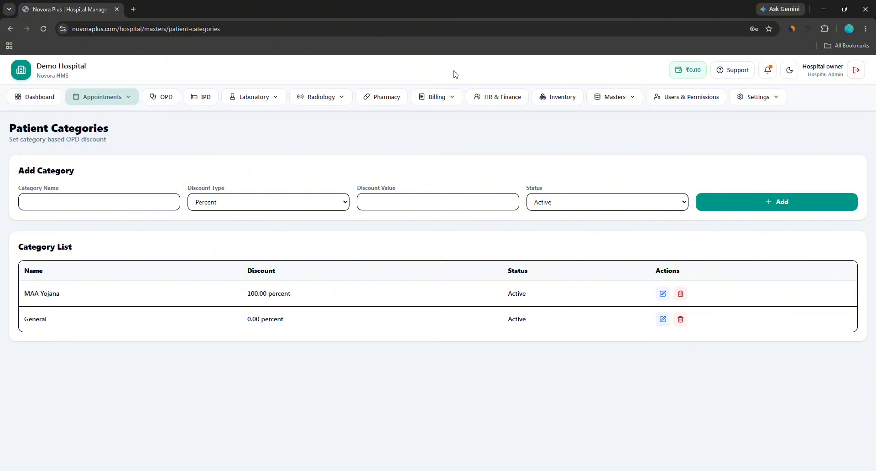
Open the Referral Sources master and check the Commission Type options, leaving it on percent
mouse_move(631, 108)
left_click(623, 184)
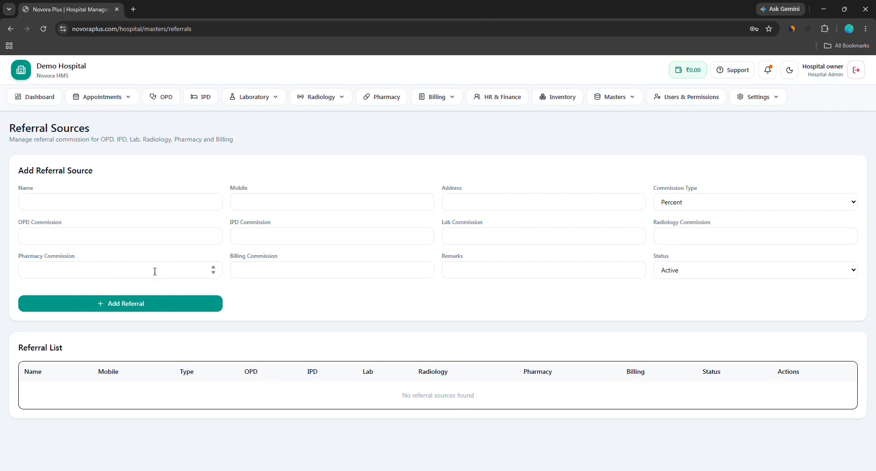
left_click(689, 206)
left_click(680, 207)
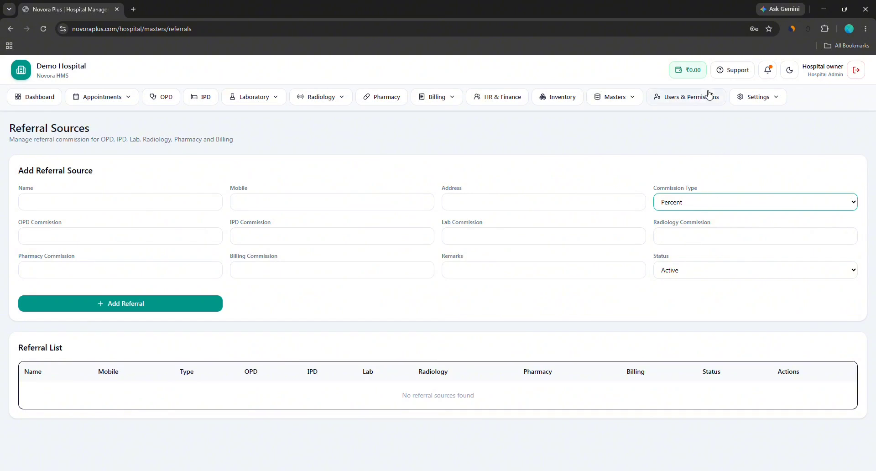
left_click(745, 98)
left_click(634, 100)
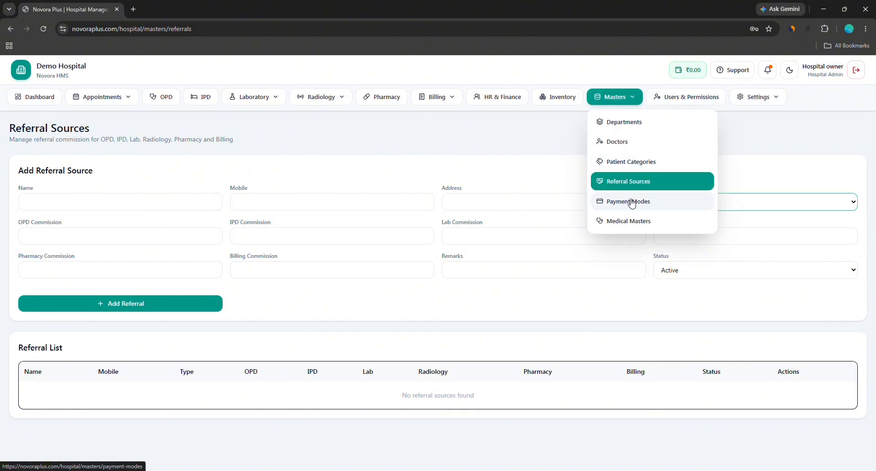
Add 'Cash' as a payment mode under Masters > Payment Modes
left_click(629, 202)
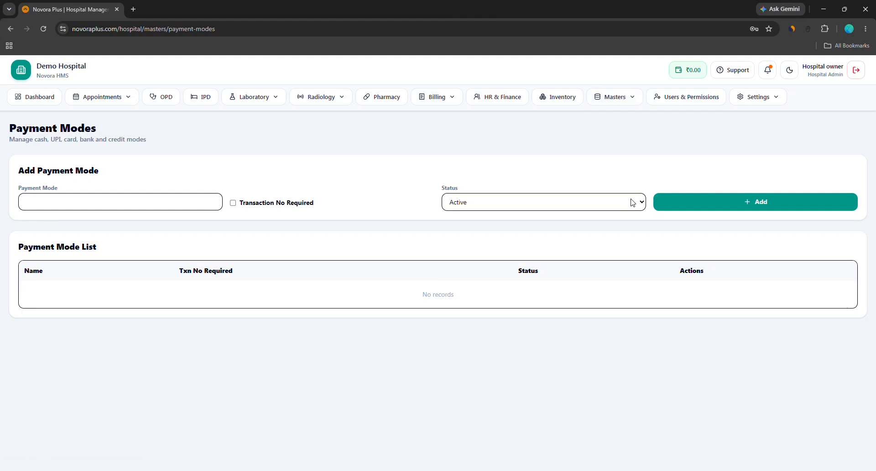
left_click(58, 201)
type("Cash")
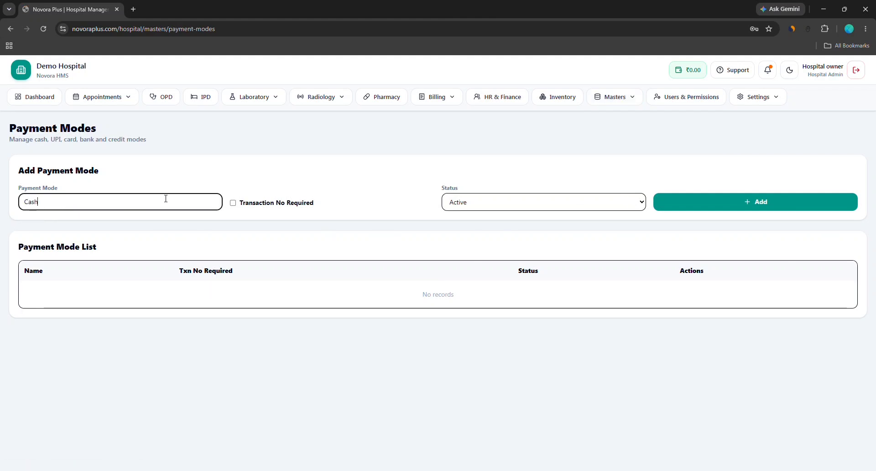
left_click(703, 201)
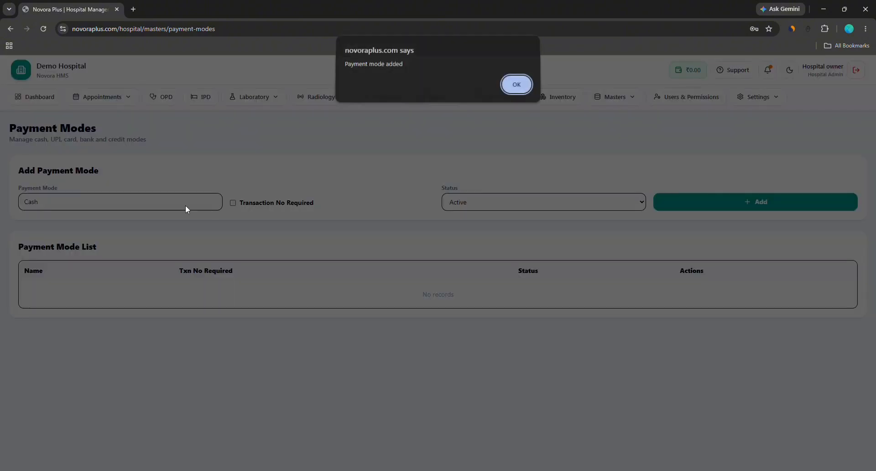
left_click(527, 91)
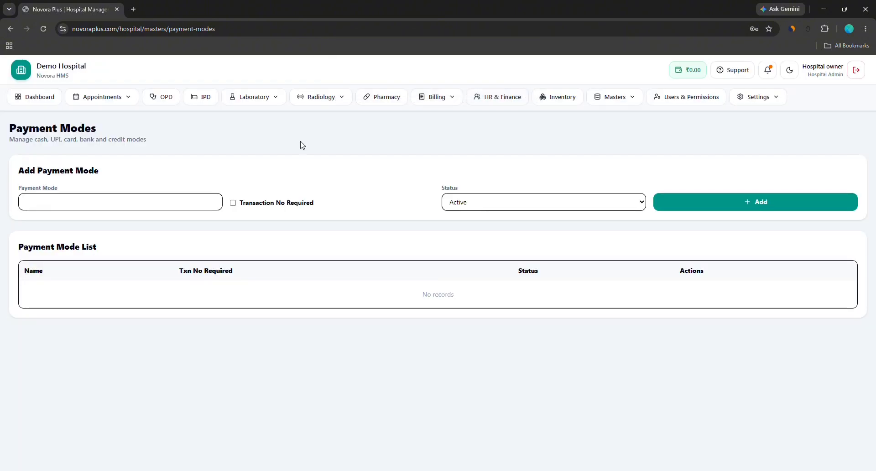
Add 'UPI' as a payment mode that requires a transaction number
left_click(124, 201)
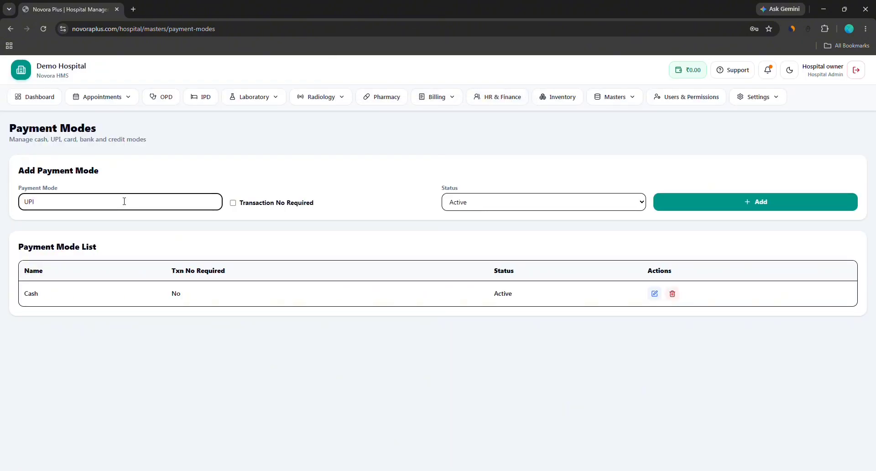
left_click(274, 204)
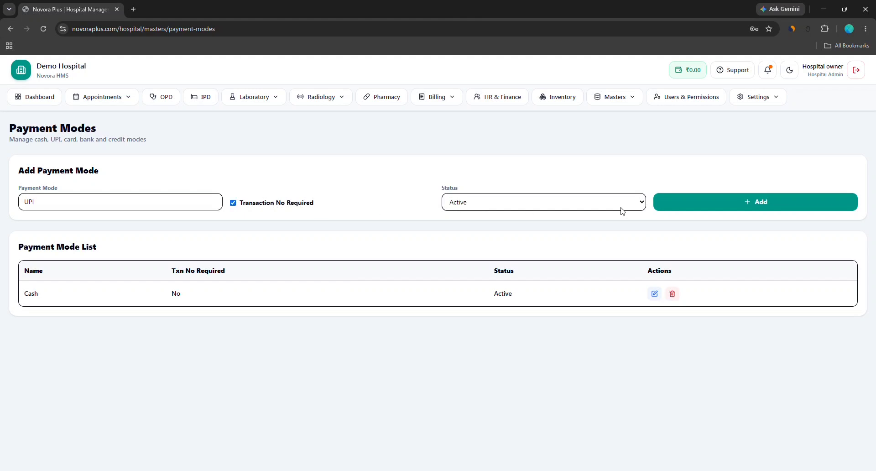
left_click(689, 212)
left_click(507, 92)
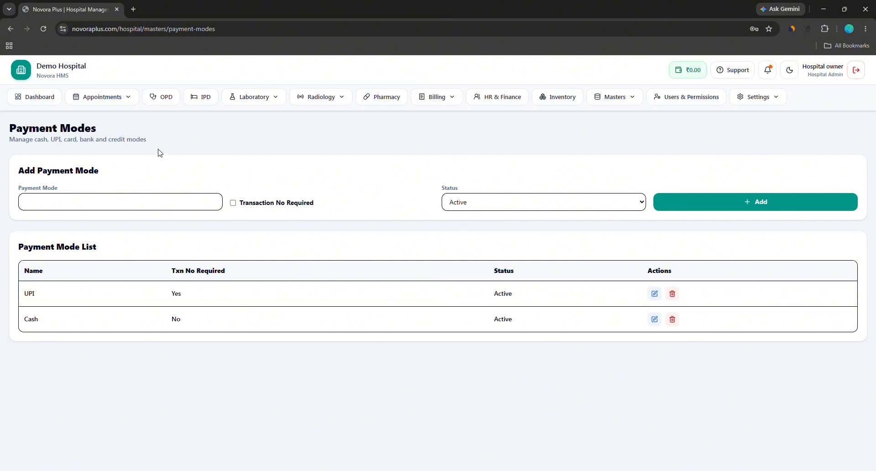
left_click(99, 96)
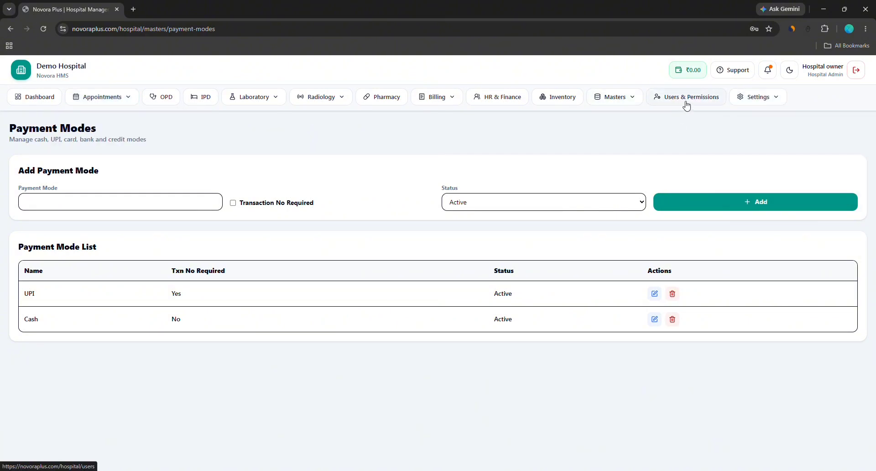
Open Medical Masters and step through Past Medical History to Addiction Types, all empty
mouse_move(616, 103)
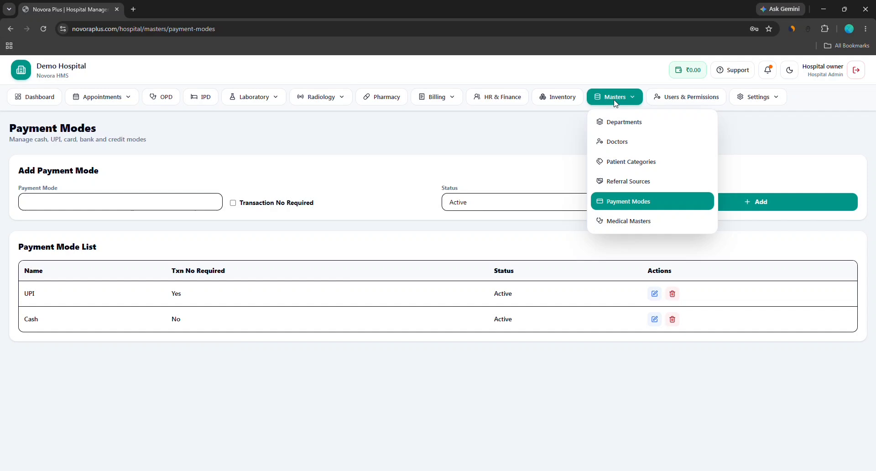
left_click(613, 226)
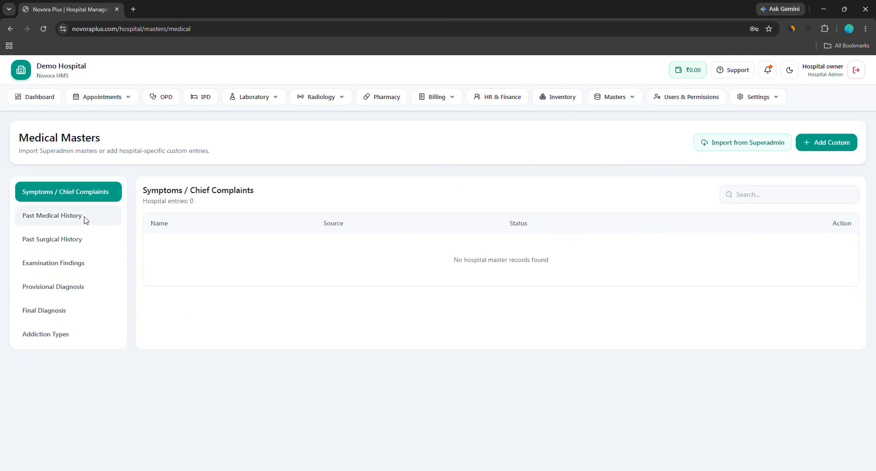
left_click(57, 225)
left_click(55, 241)
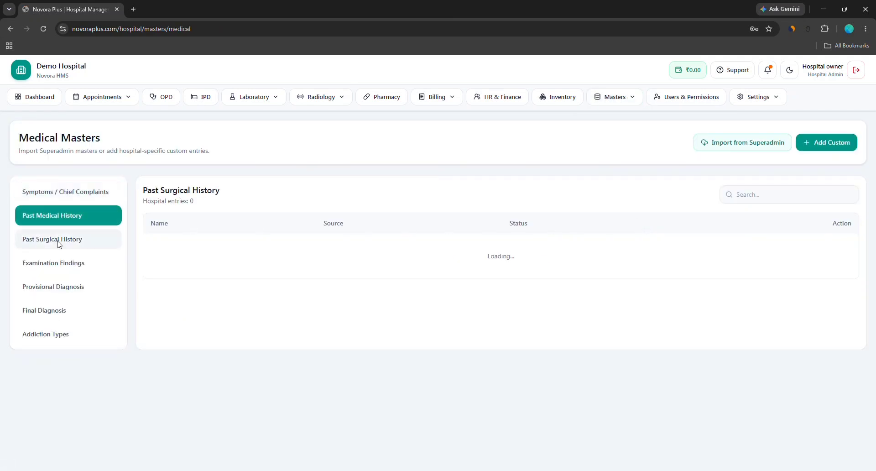
left_click(55, 269)
left_click(56, 293)
left_click(57, 311)
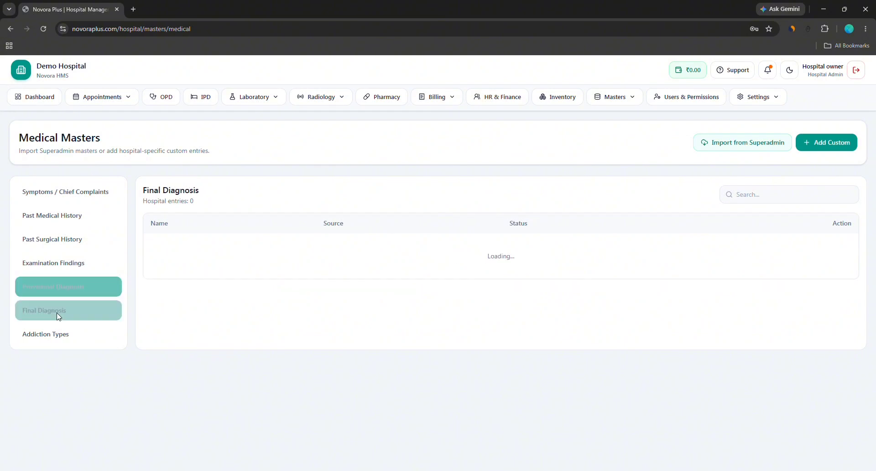
left_click(60, 330)
left_click(781, 102)
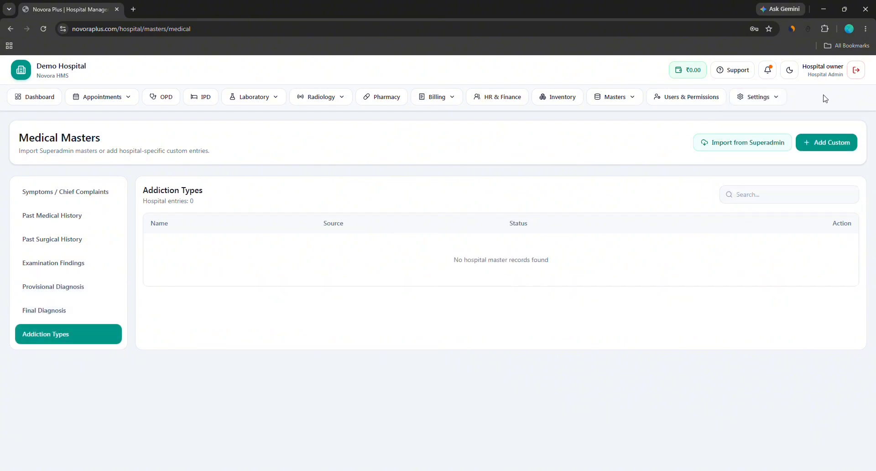
Tick Publish website in Manage Website, save, and reload the public Demo Hospital site
mouse_move(776, 97)
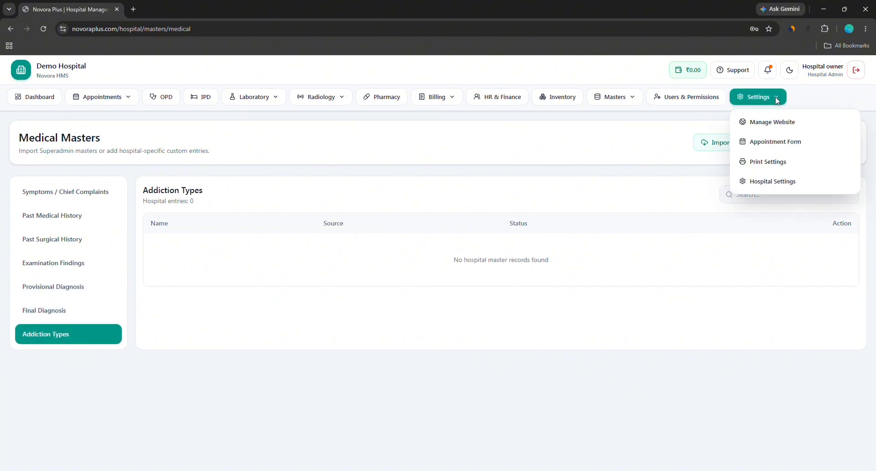
left_click(776, 123)
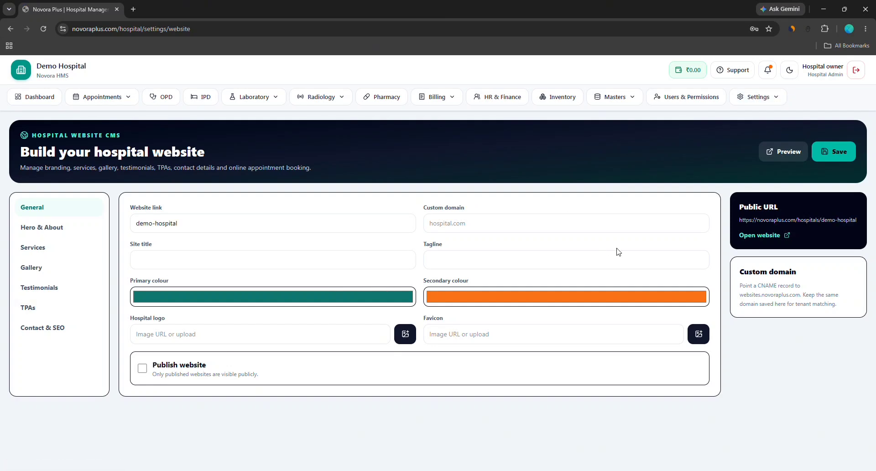
left_click(759, 236)
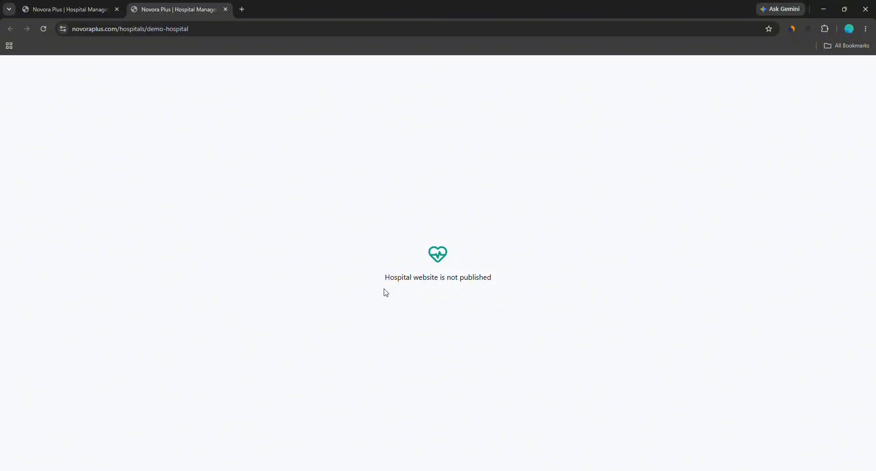
left_click(91, 10)
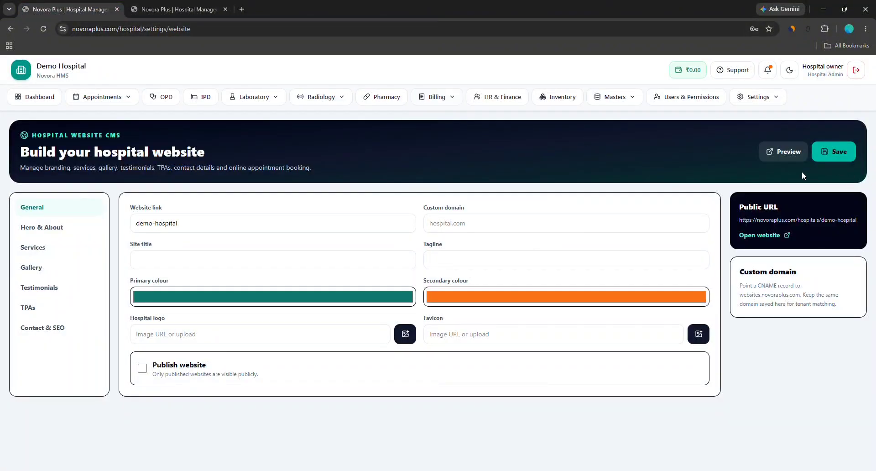
left_click(173, 369)
left_click(845, 154)
left_click(178, 10)
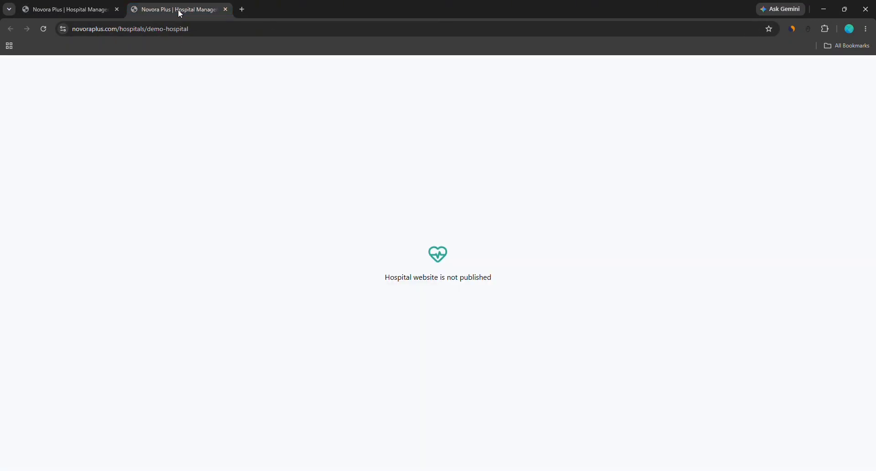
left_click(44, 28)
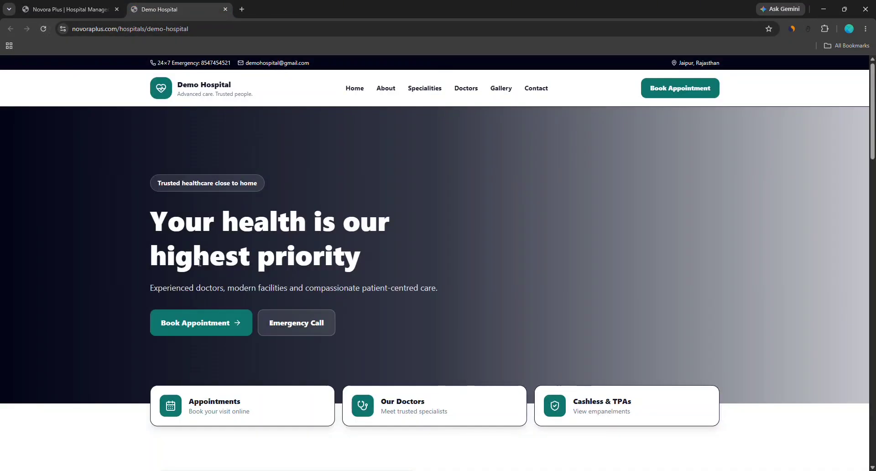
Browse the published Demo Hospital homepage and pick the General Medicine doctor in the booking form
scroll(201, 262, "down", 10)
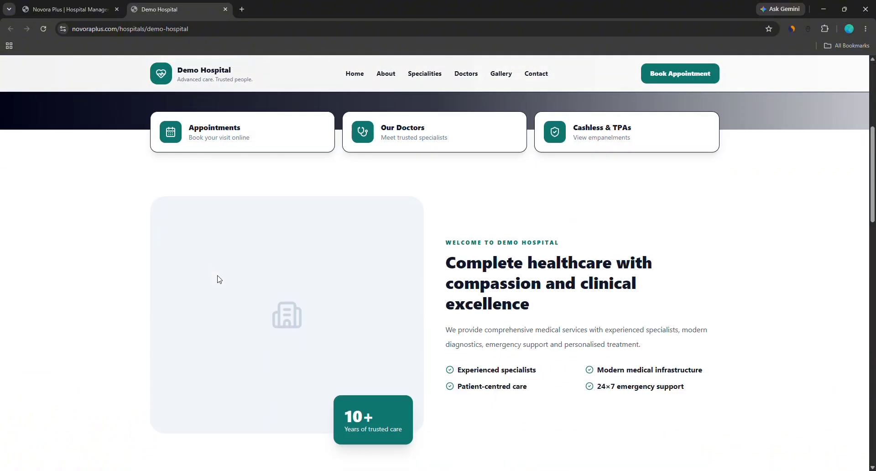
scroll(217, 269, "down", 2)
scroll(242, 221, "up", 6)
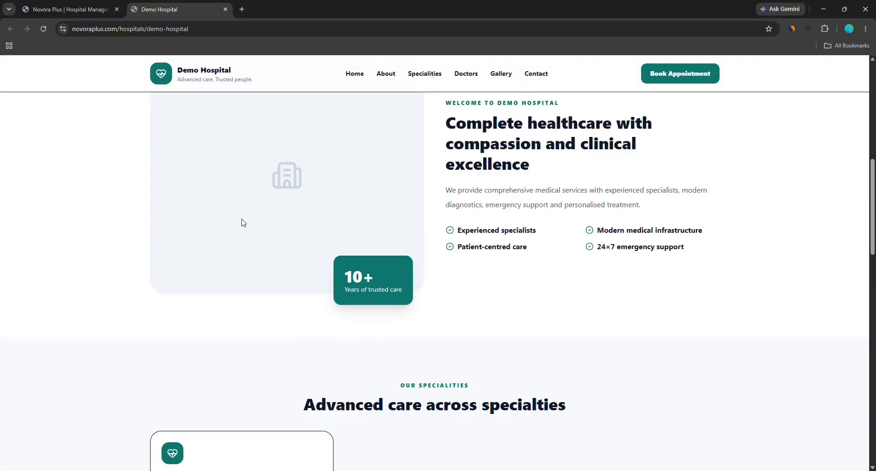
scroll(364, 227, "down", 12)
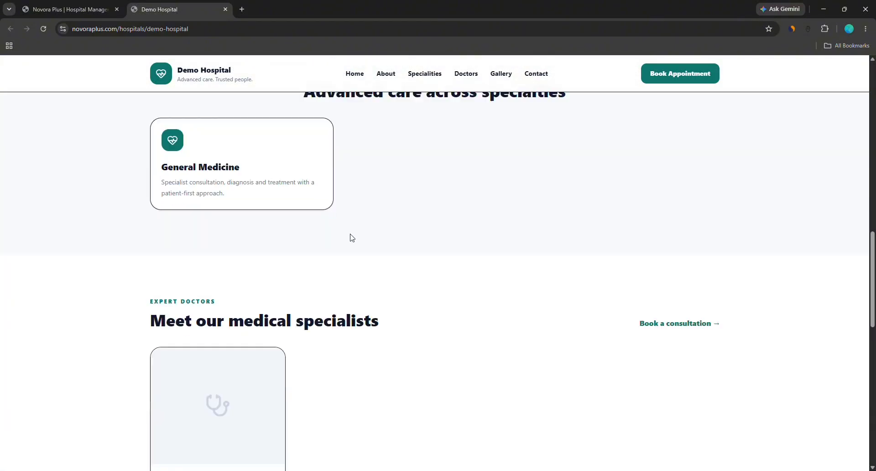
scroll(345, 237, "up", 5)
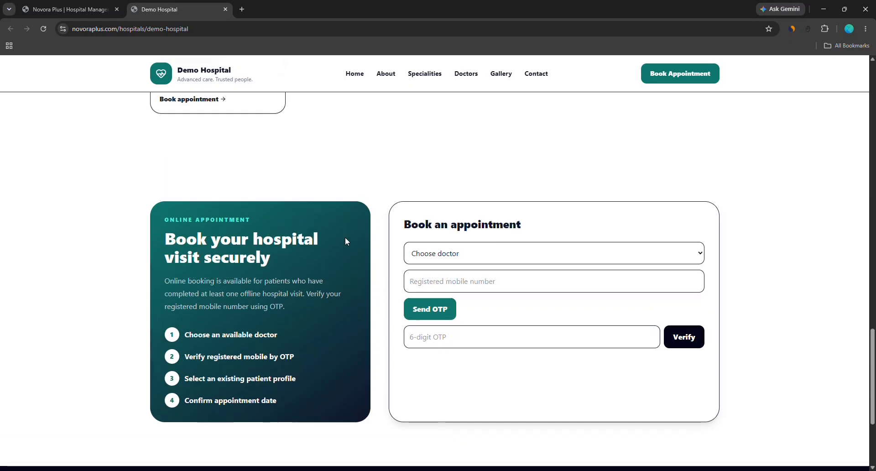
scroll(243, 327, "down", 5)
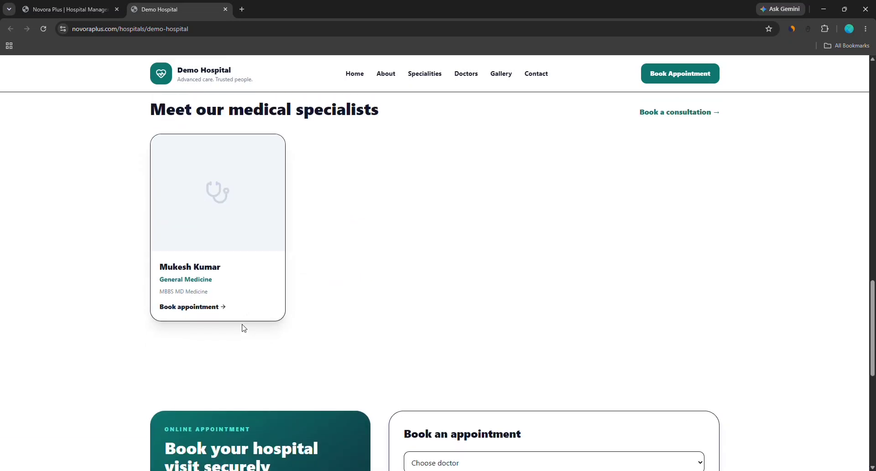
left_click(449, 223)
left_click(451, 246)
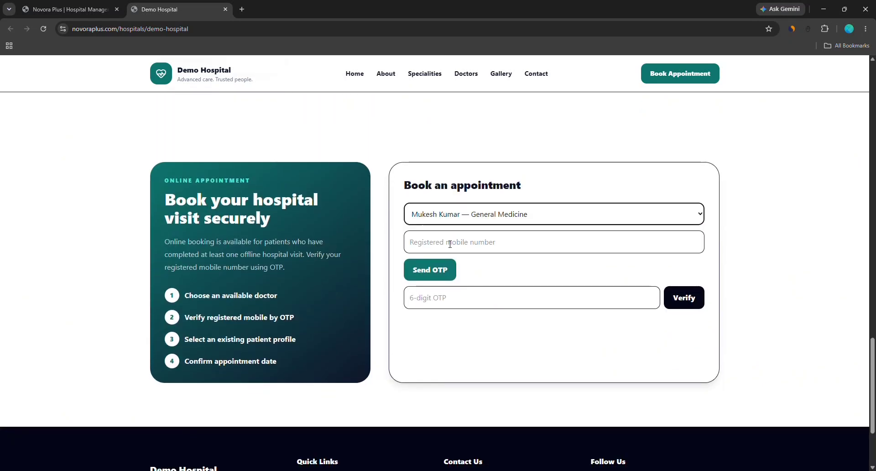
left_click(413, 242)
scroll(488, 301, "down", 3)
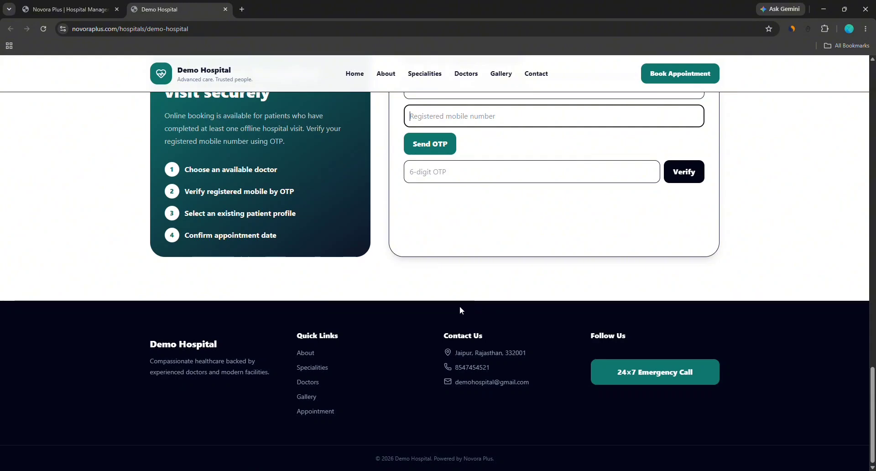
scroll(289, 233, "up", 10)
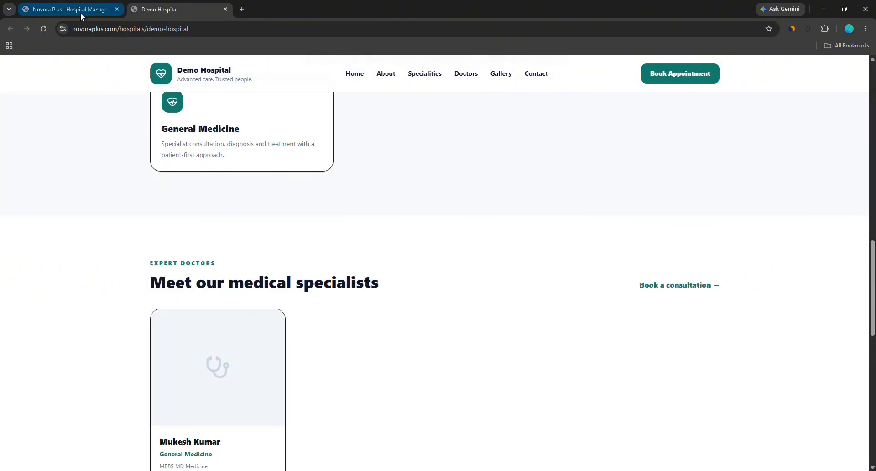
Start a new appointment for General Medicine with the doctor whose fee is ₹200
left_click(80, 12)
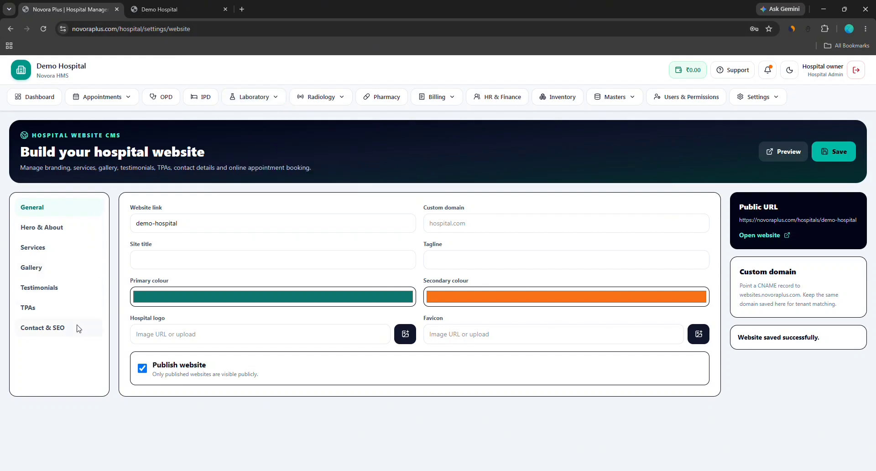
left_click(98, 101)
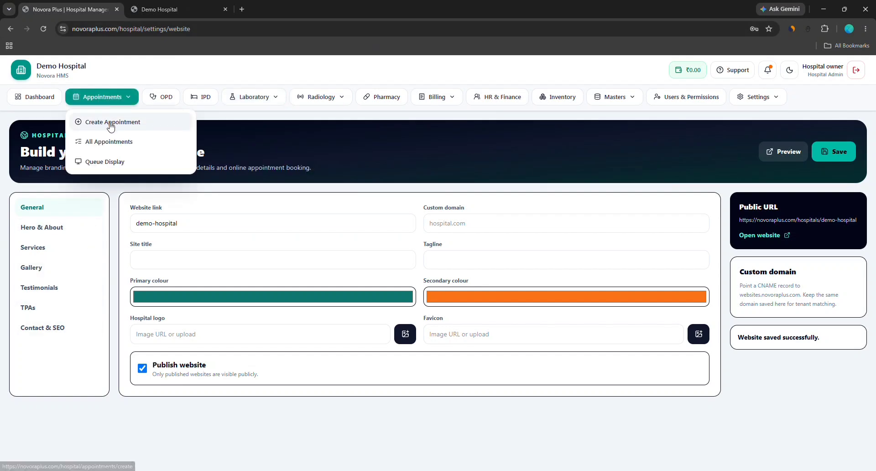
left_click(111, 128)
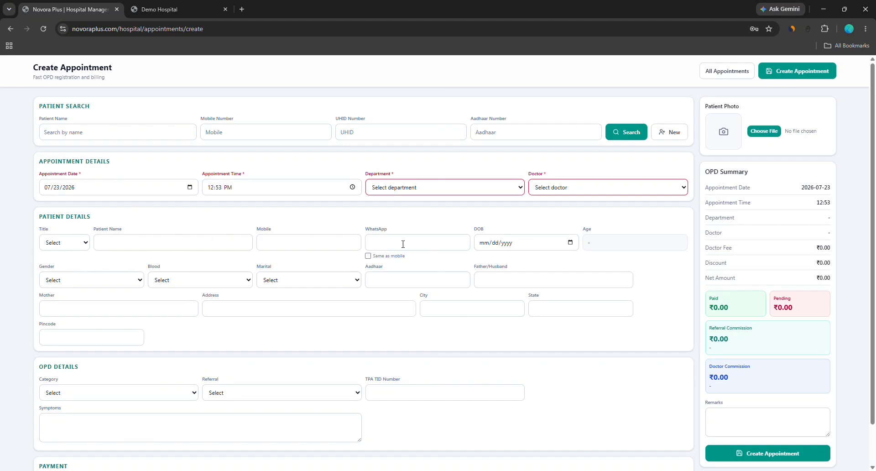
left_click(505, 191)
left_click(499, 210)
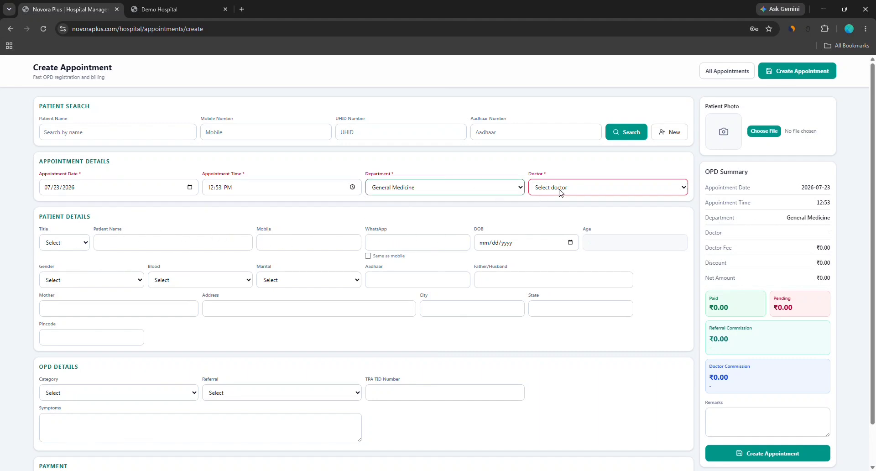
left_click(560, 192)
left_click(564, 213)
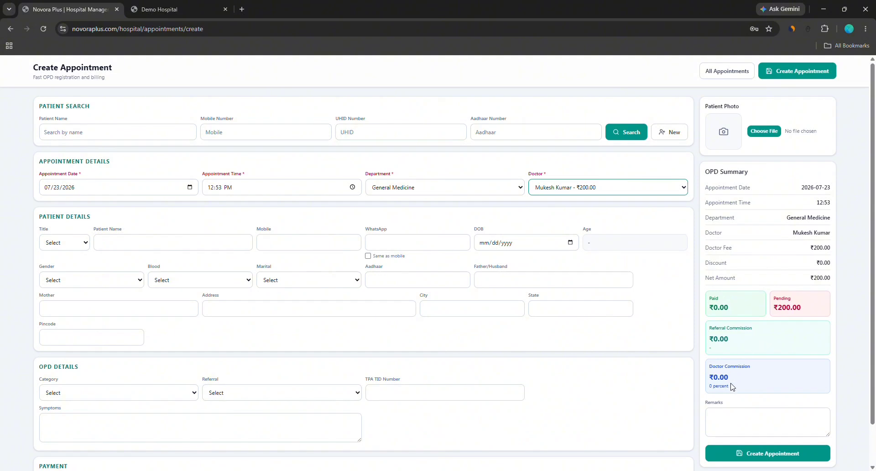
left_click(792, 299)
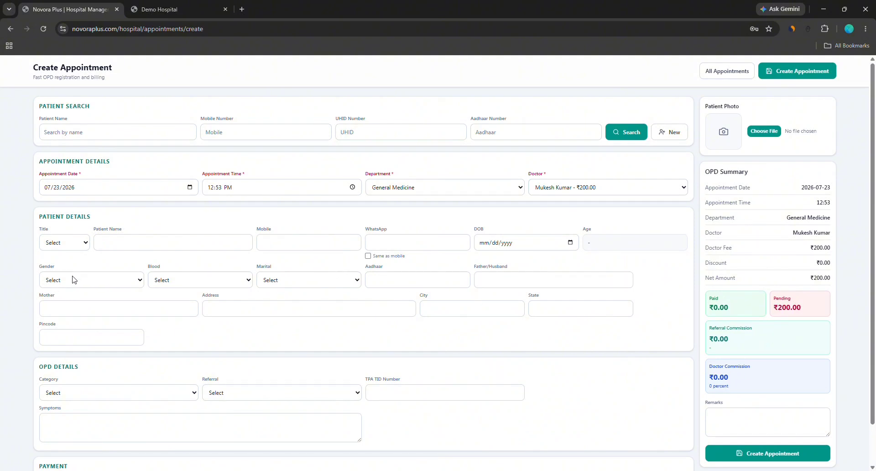
Enter the patient as Mr., reuse the mobile number for WhatsApp, and set DOB 02/02/1985
left_click(62, 242)
left_click(87, 262)
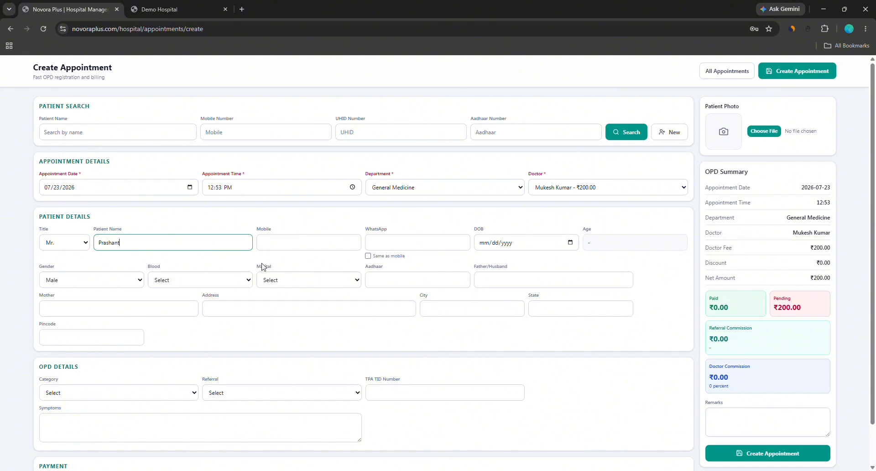
left_click(287, 239)
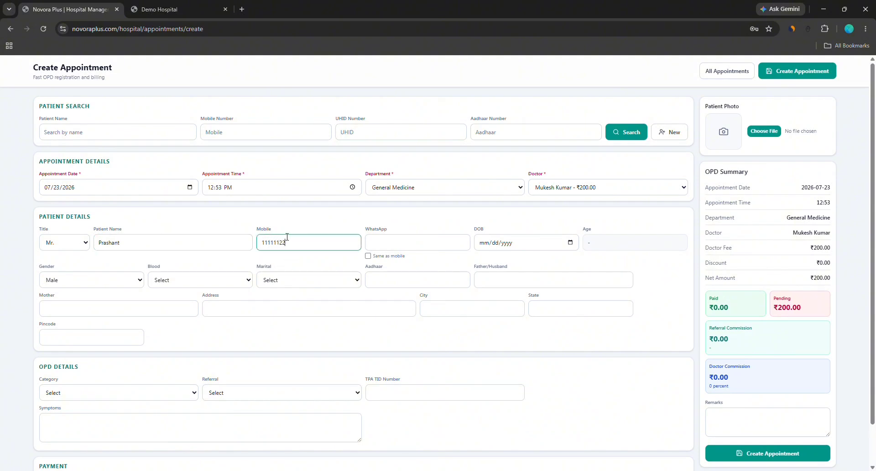
left_click(386, 258)
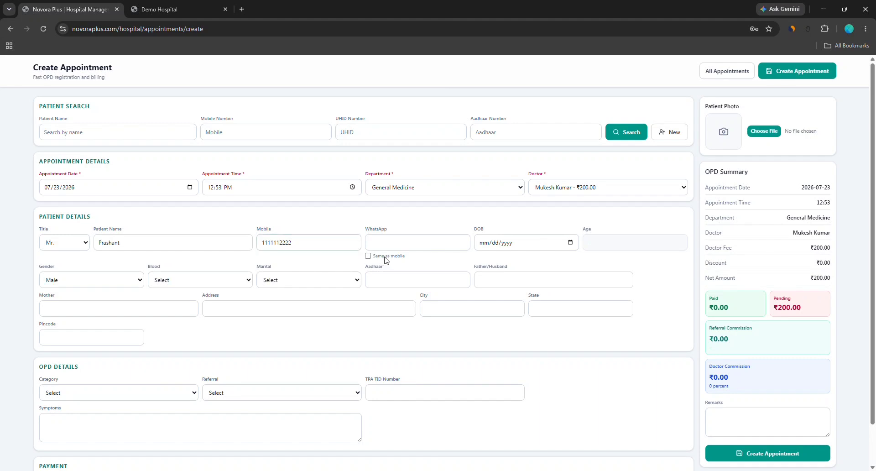
left_click(488, 245)
type("02/02/")
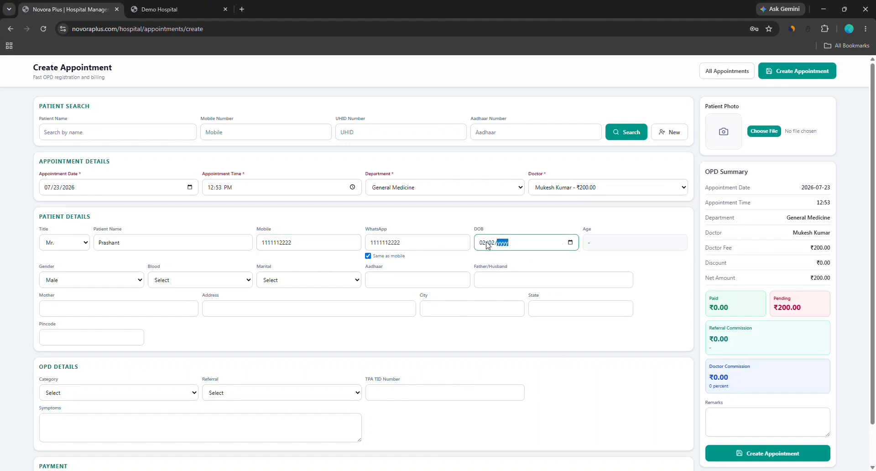
type("1985")
left_click_drag(585, 242, 649, 245)
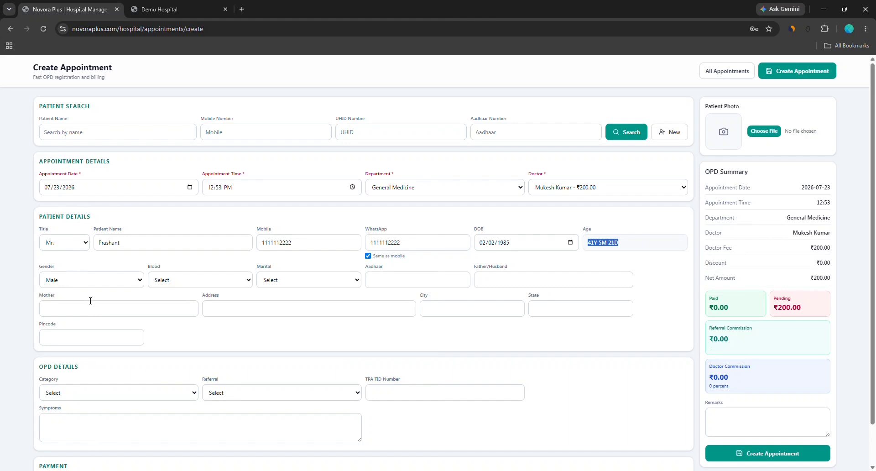
Set the OPD category to General instead of MAA Yojana, leaving the referral unset
scroll(184, 330, "down", 1)
left_click(99, 351)
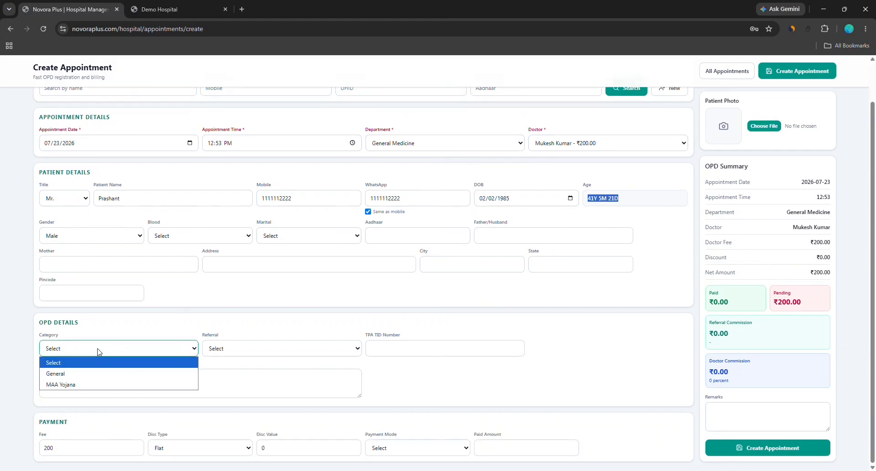
left_click(87, 385)
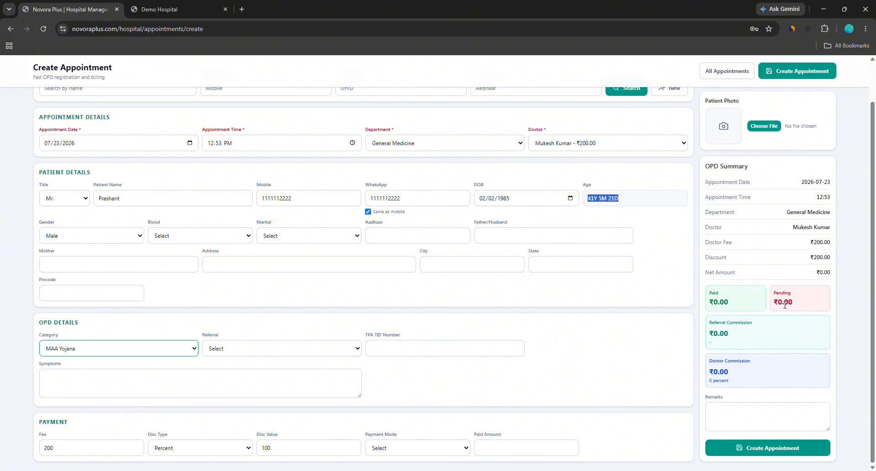
left_click(76, 353)
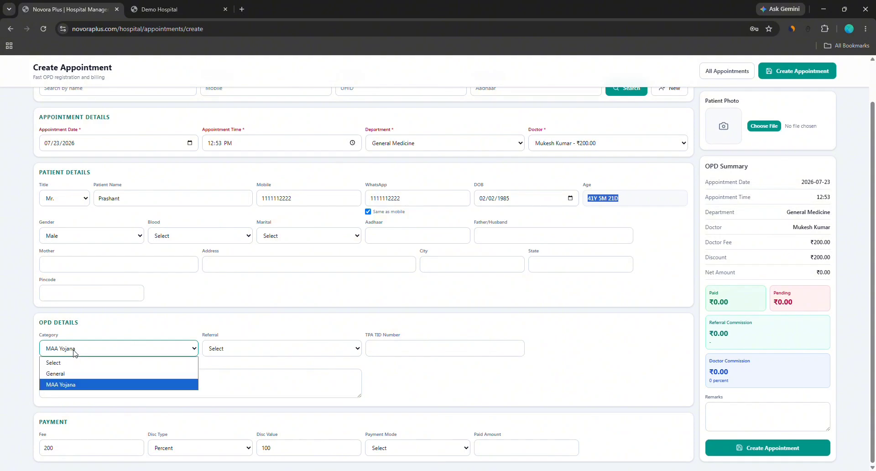
left_click(68, 373)
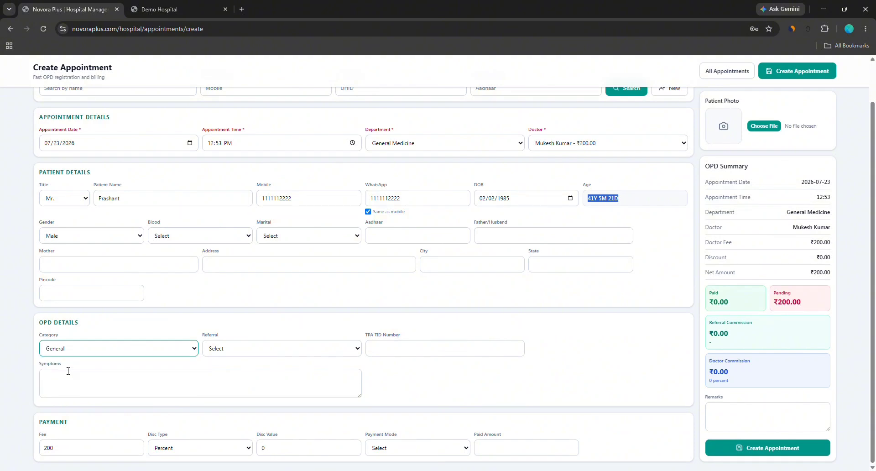
left_click(227, 350)
left_click(228, 362)
left_click(440, 381)
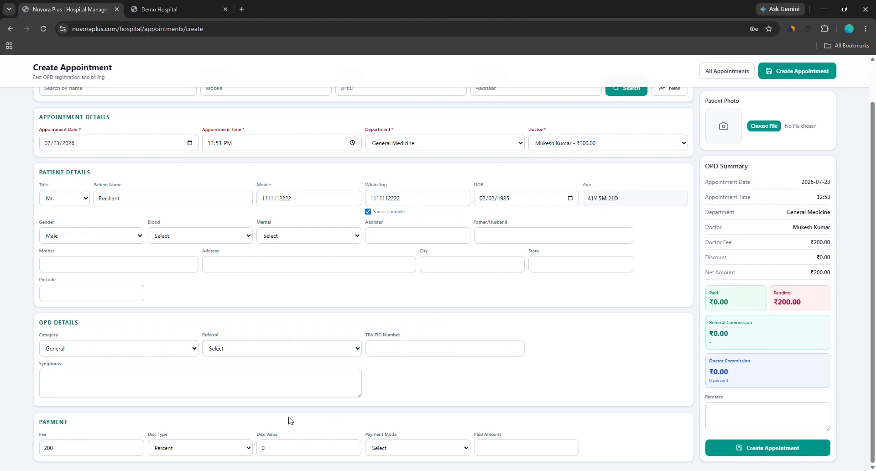
Record payment mode Cash with paid amount 200 instead of 1550, and save the appointment
left_click(424, 450)
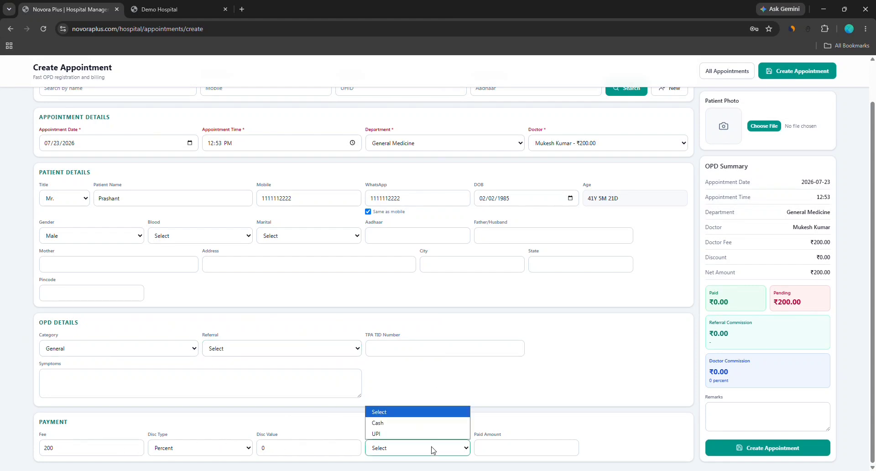
left_click(372, 423)
left_click(502, 444)
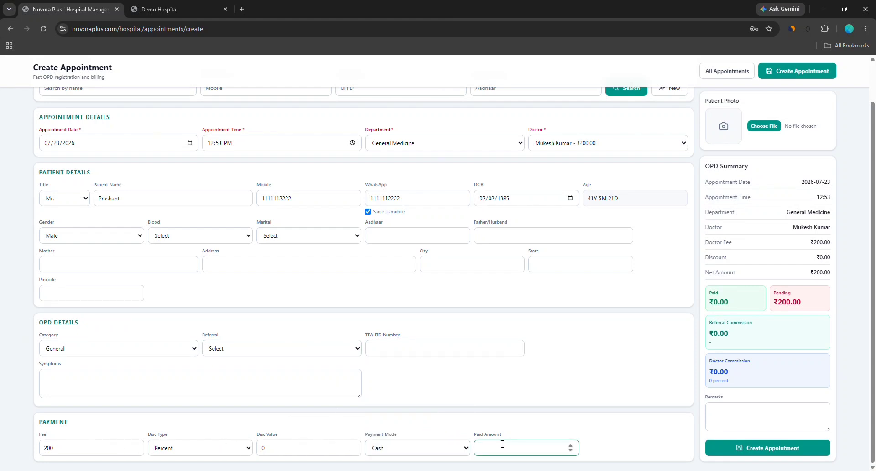
type("1550")
double_click(482, 447)
key("BackSpace")
type("200")
scroll(292, 347, "up", 1)
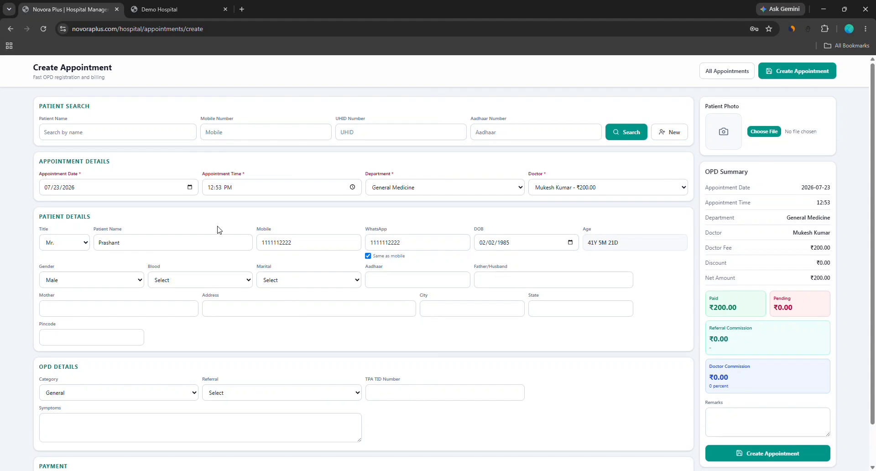
scroll(332, 165, "down", 1)
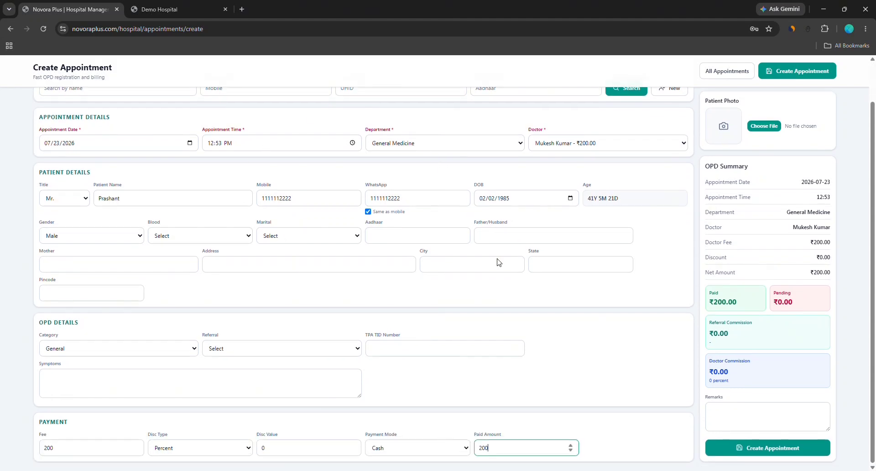
left_click(748, 448)
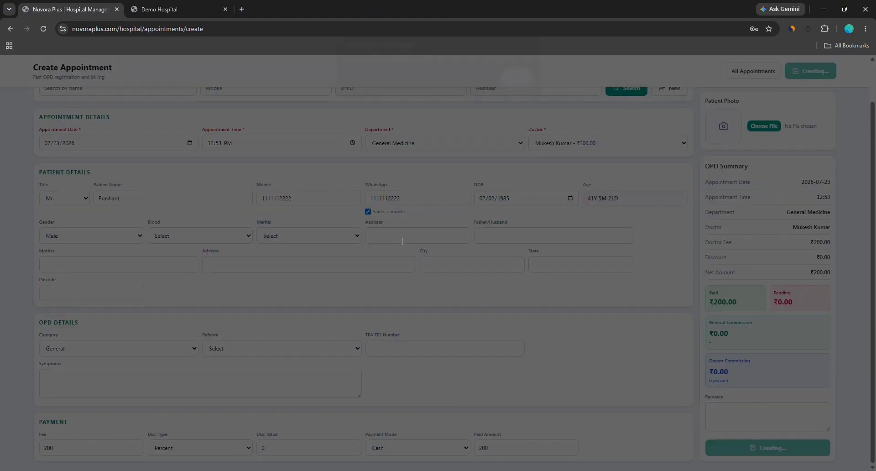
Dismiss the success alert, review the new appointment's reference numbers, and open All Appointments
left_click(516, 87)
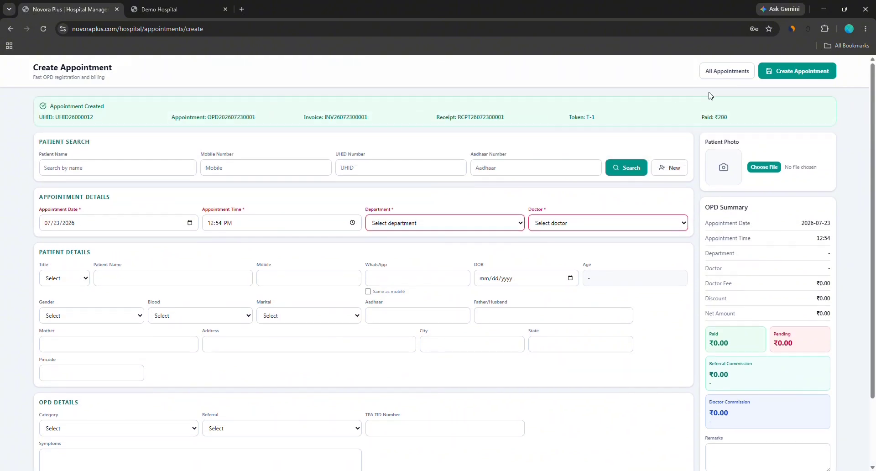
left_click_drag(25, 116, 733, 121)
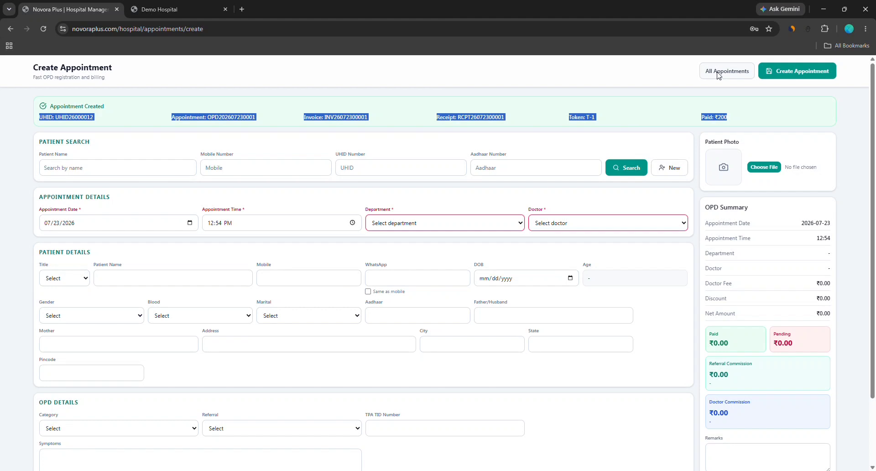
left_click(719, 75)
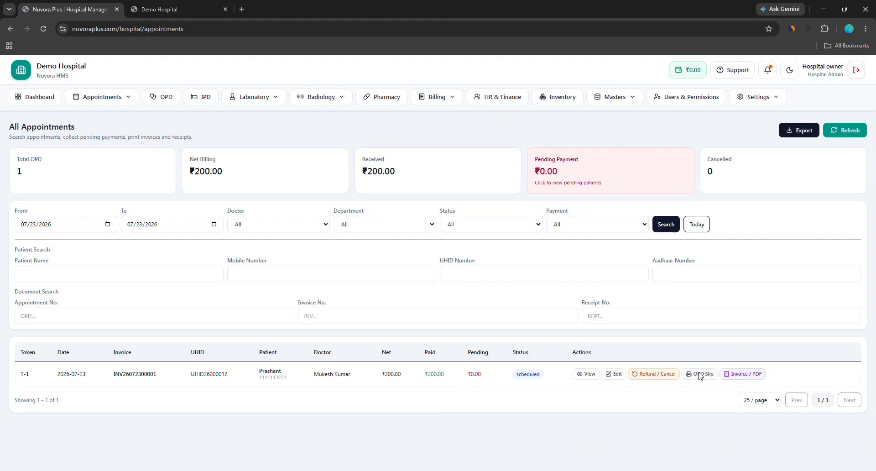
In Print Settings, choose the NovoraPlus image as the header and save the images
left_click(755, 96)
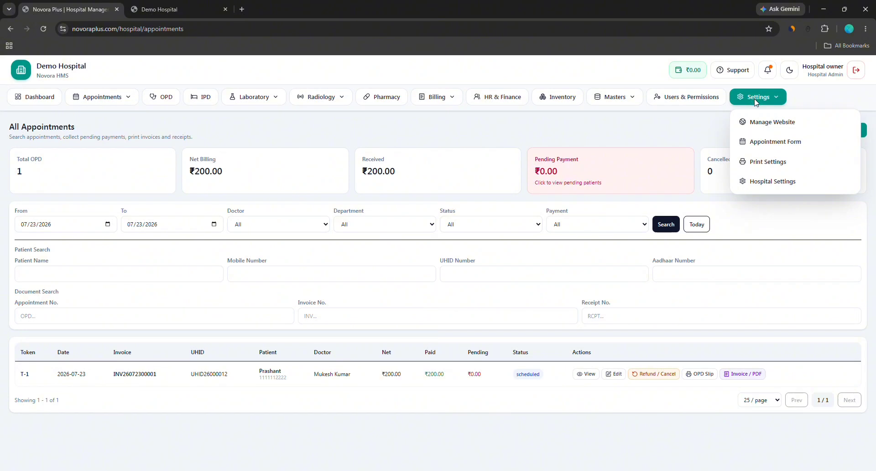
left_click(760, 166)
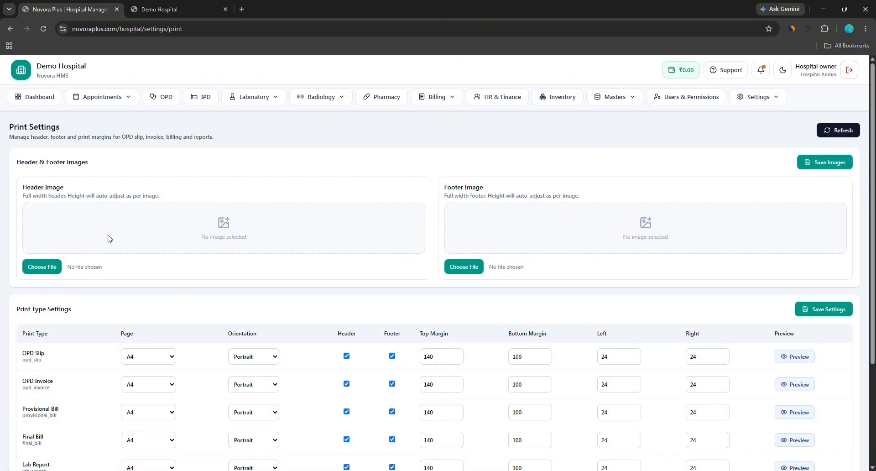
scroll(90, 234, "down", 3)
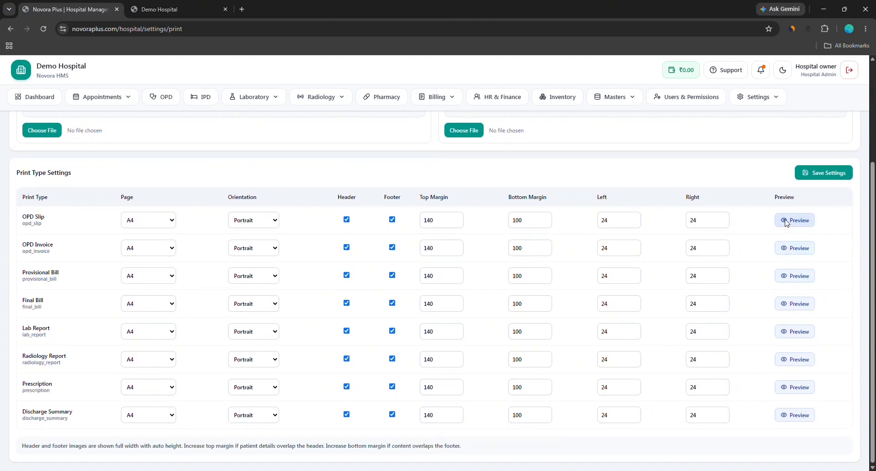
scroll(401, 254, "up", 3)
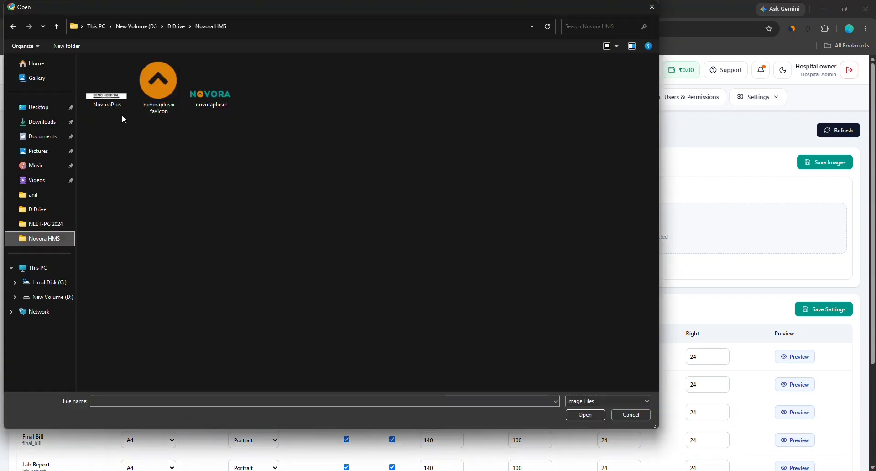
double_click(121, 113)
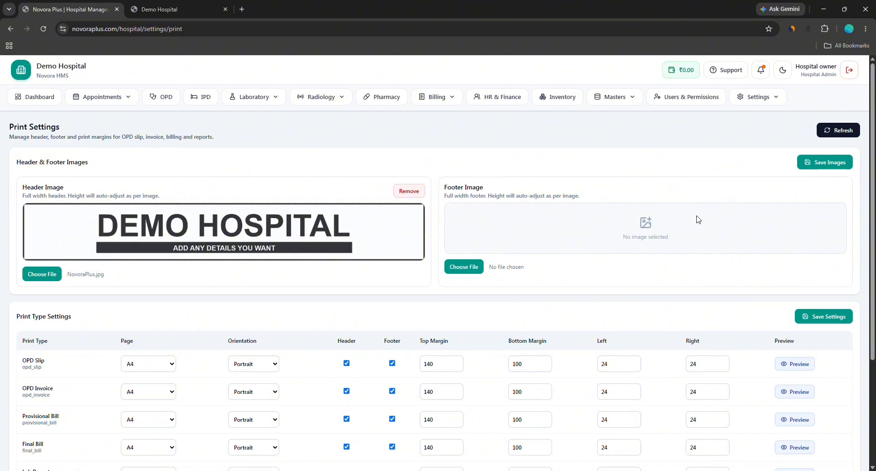
left_click(829, 163)
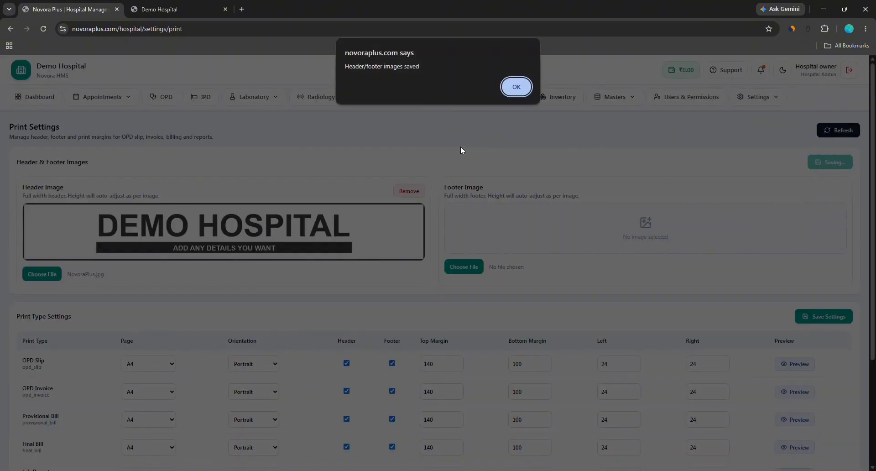
left_click(516, 87)
Open token T-1's invoice from All Appointments, preview printing, then cancel and return to the list
left_click(101, 97)
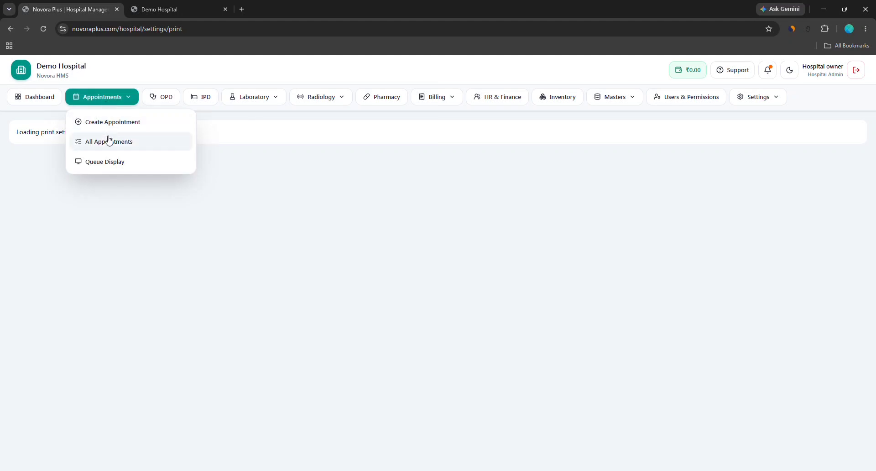
left_click(108, 141)
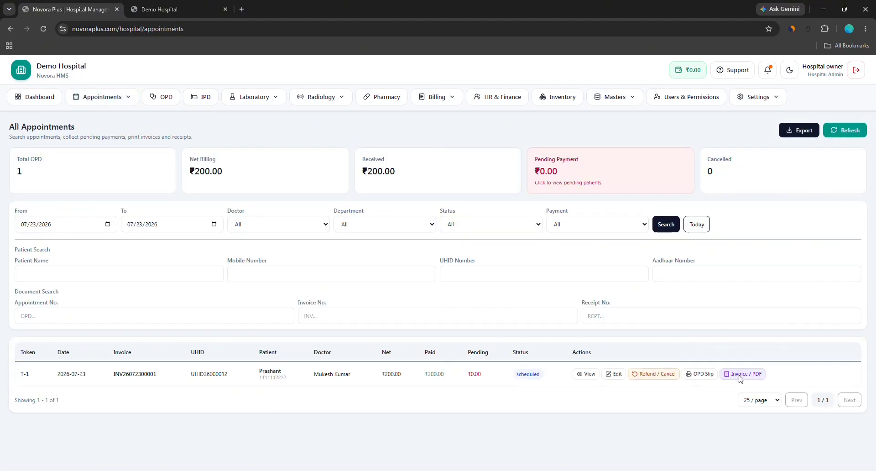
left_click(740, 378)
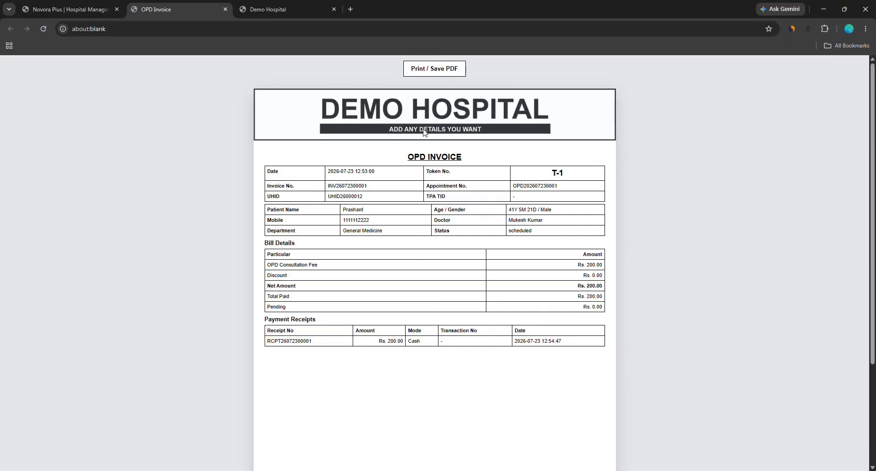
scroll(553, 176, "down", 3)
scroll(512, 208, "up", 3)
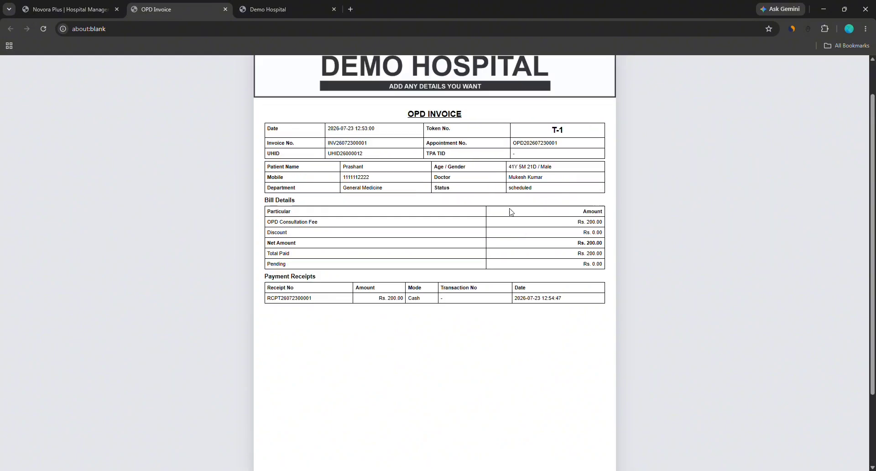
left_click(446, 68)
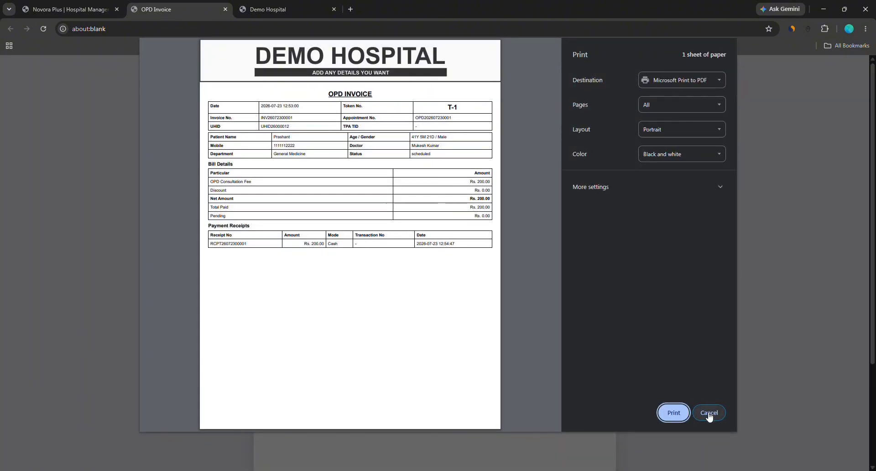
left_click(709, 413)
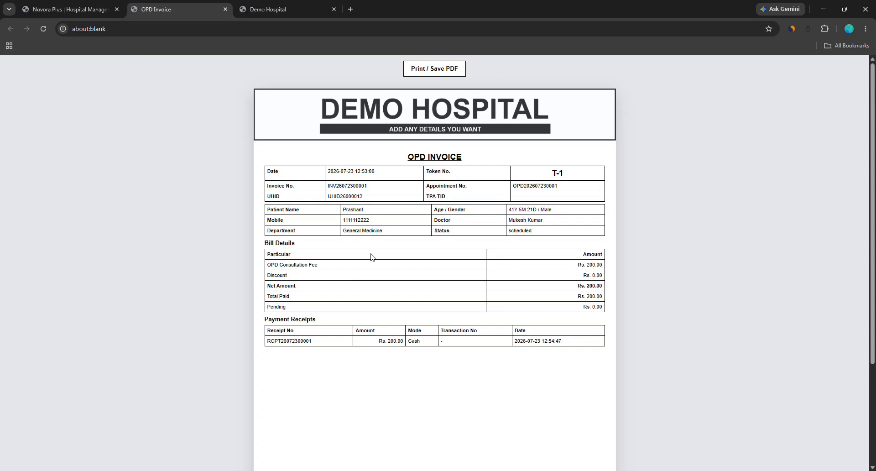
left_click(91, 9)
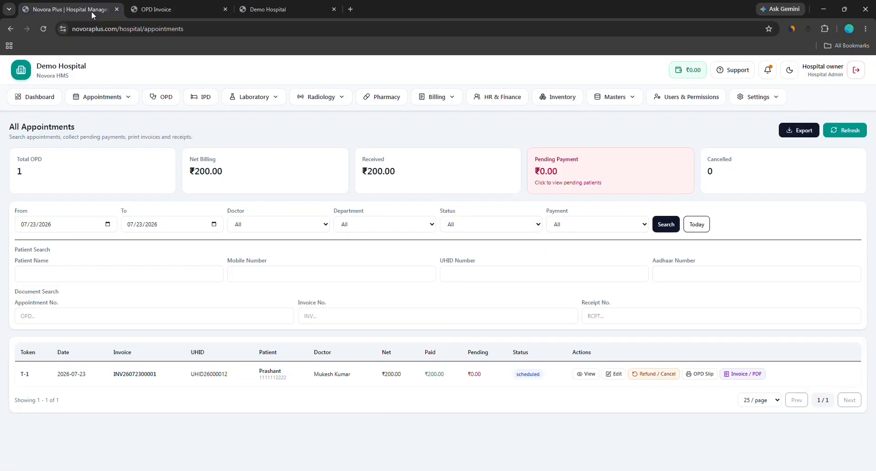
Look through token T-1's OPD slip, then close the slip and invoice tabs
left_click(702, 374)
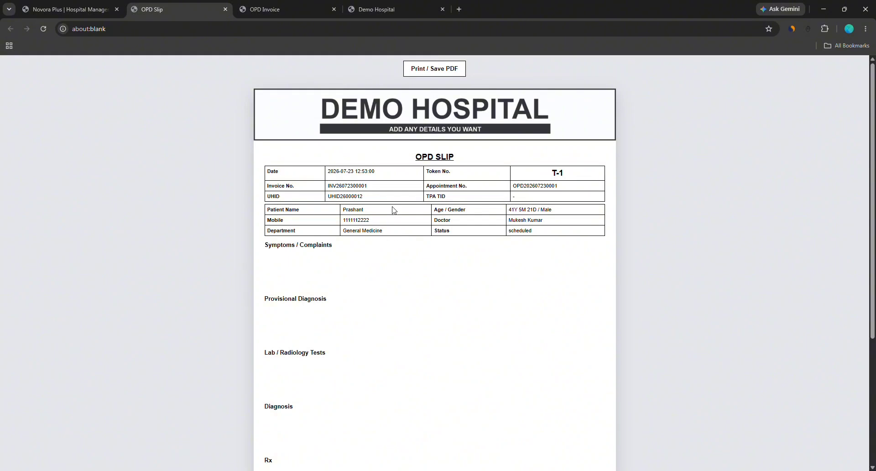
scroll(316, 198, "down", 4)
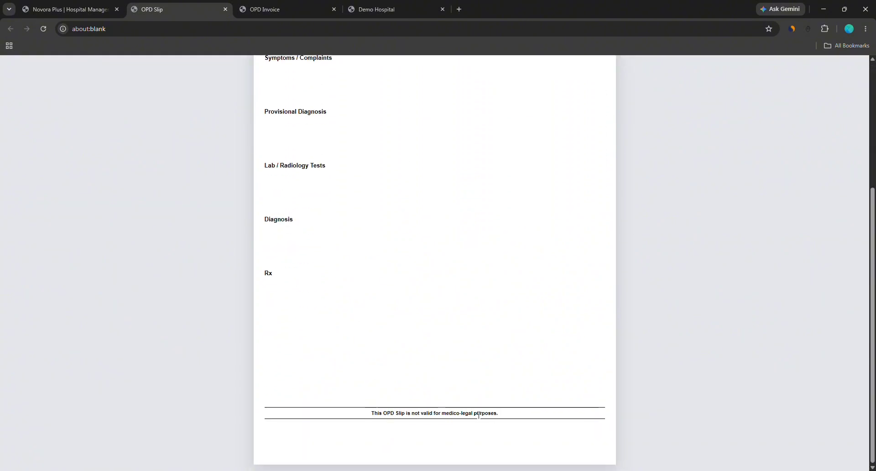
scroll(351, 303, "up", 5)
scroll(409, 374, "down", 2)
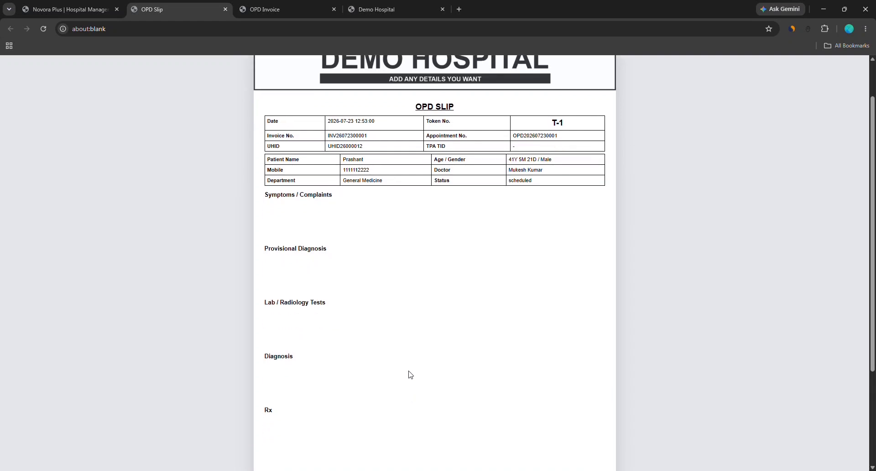
scroll(408, 368, "up", 1)
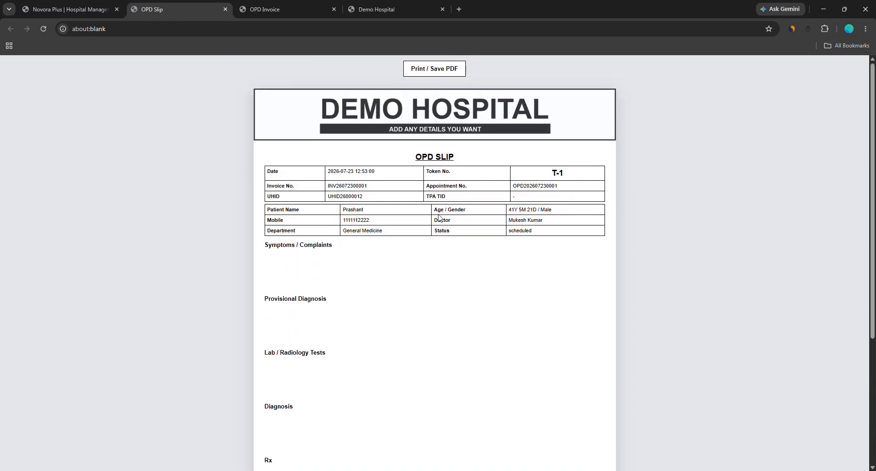
left_click(225, 9)
left_click(226, 9)
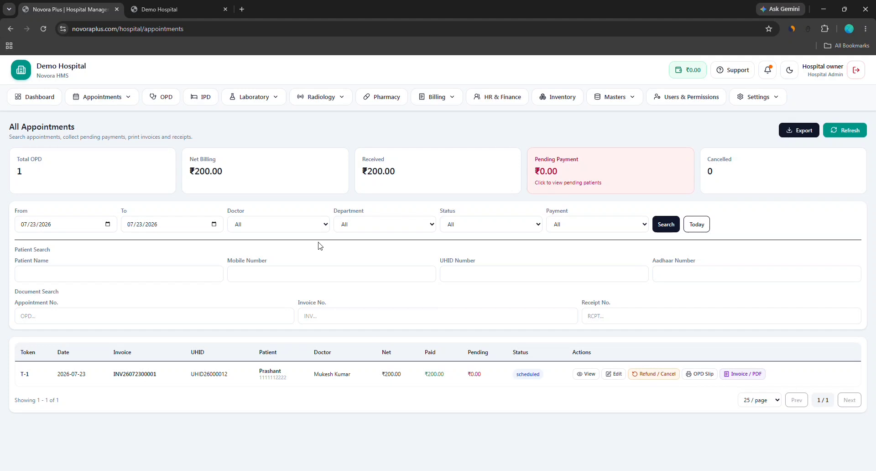
Glance at the Export options and From-date calendar without changes, then open the OPD Queue Display
left_click(789, 131)
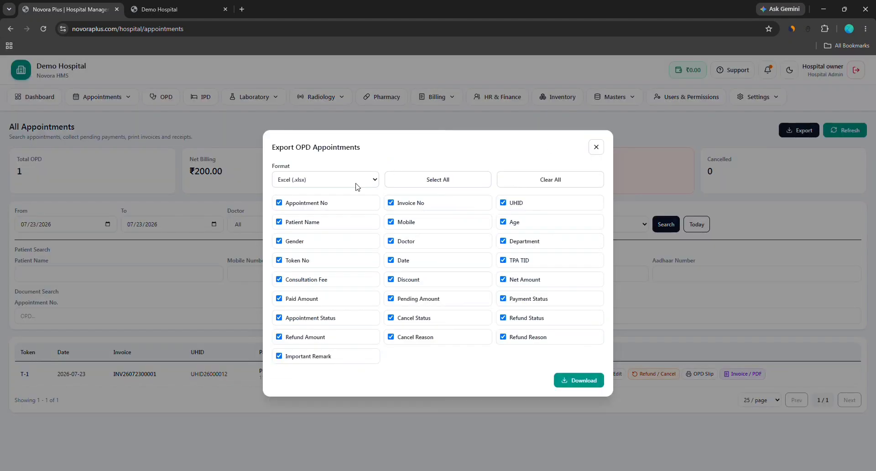
left_click(596, 147)
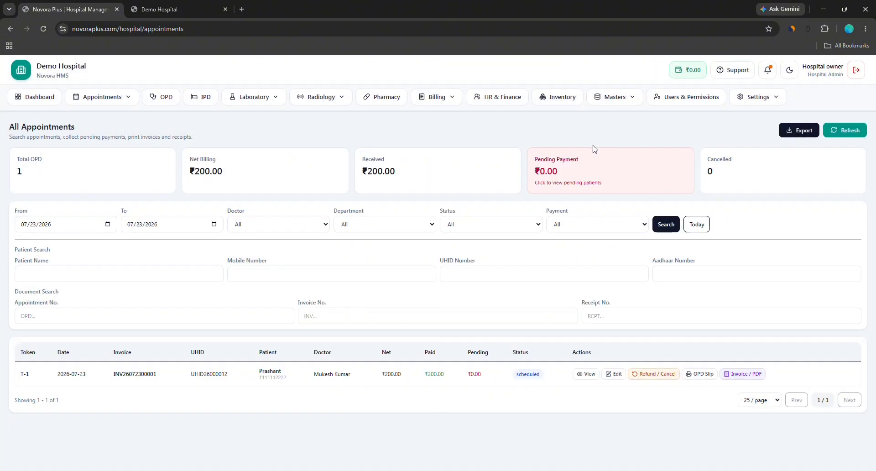
left_click(108, 224)
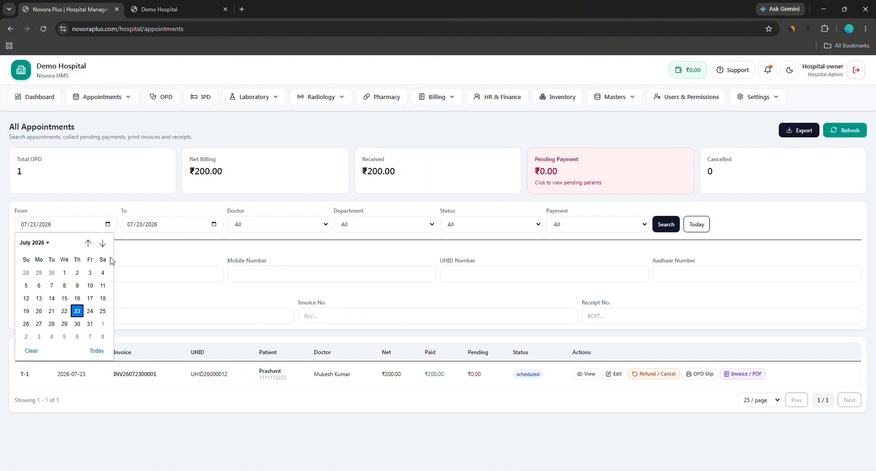
left_click(239, 279)
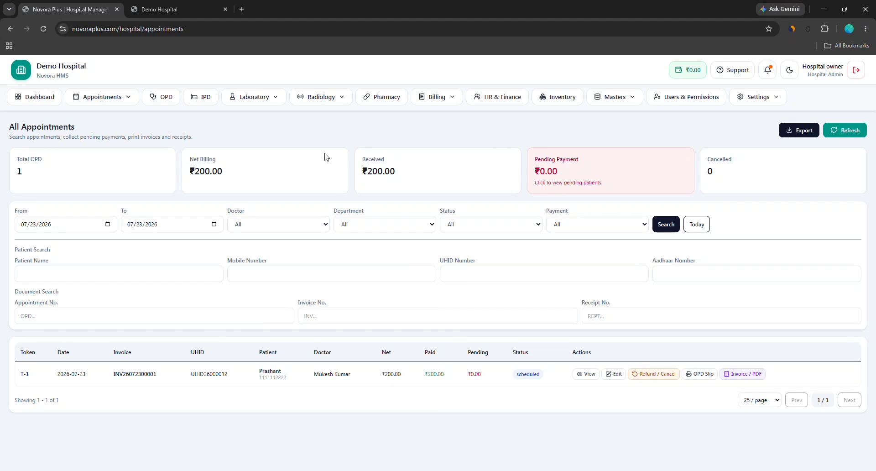
left_click(84, 94)
left_click(98, 161)
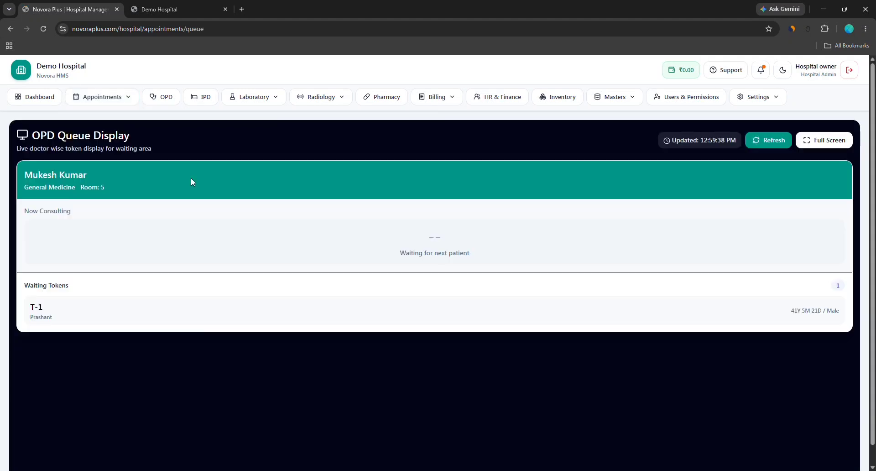
Show the queue display full screen, go to All Appointments, and exit full screen with F11
scroll(188, 185, "down", 1)
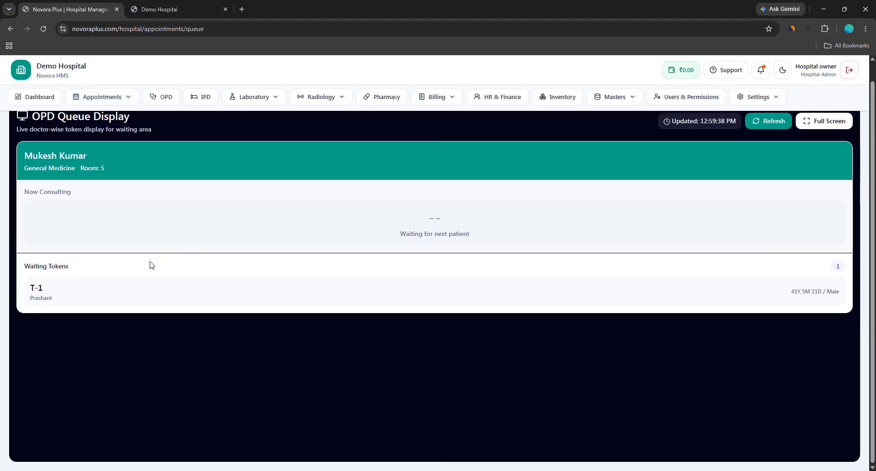
left_click(799, 124)
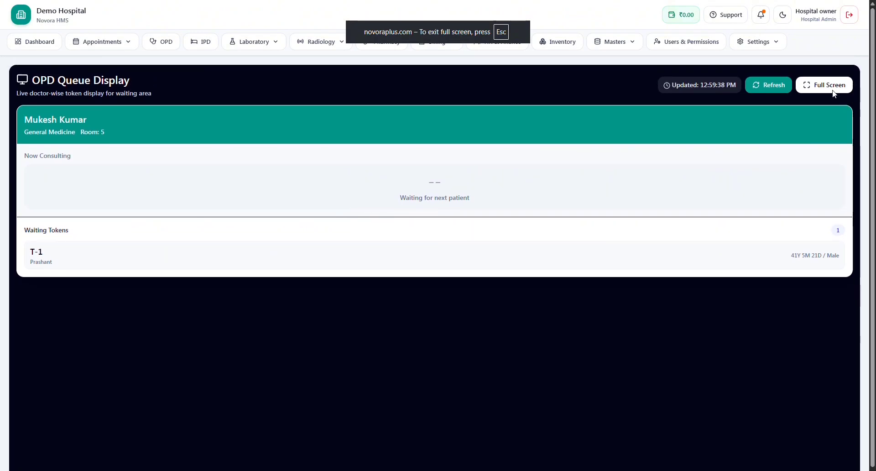
left_click(130, 42)
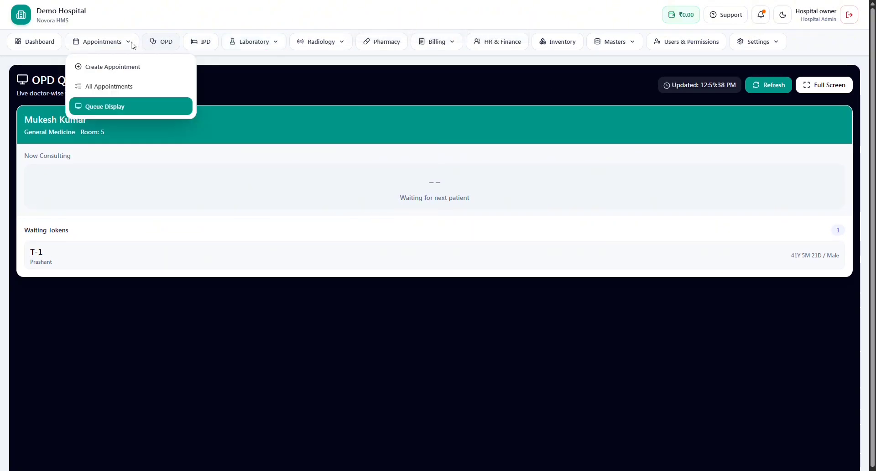
left_click(121, 91)
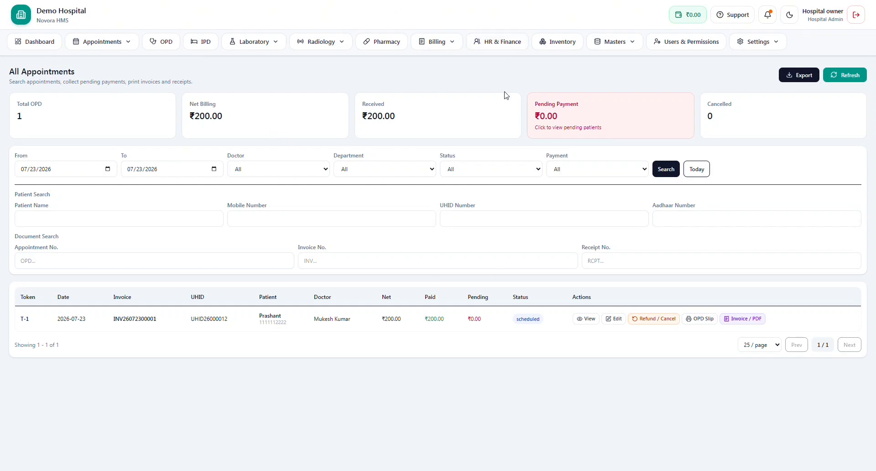
key("F11")
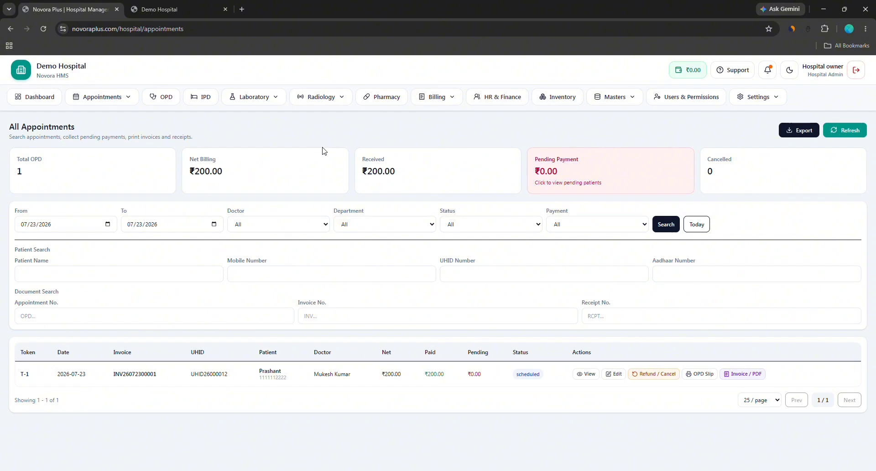